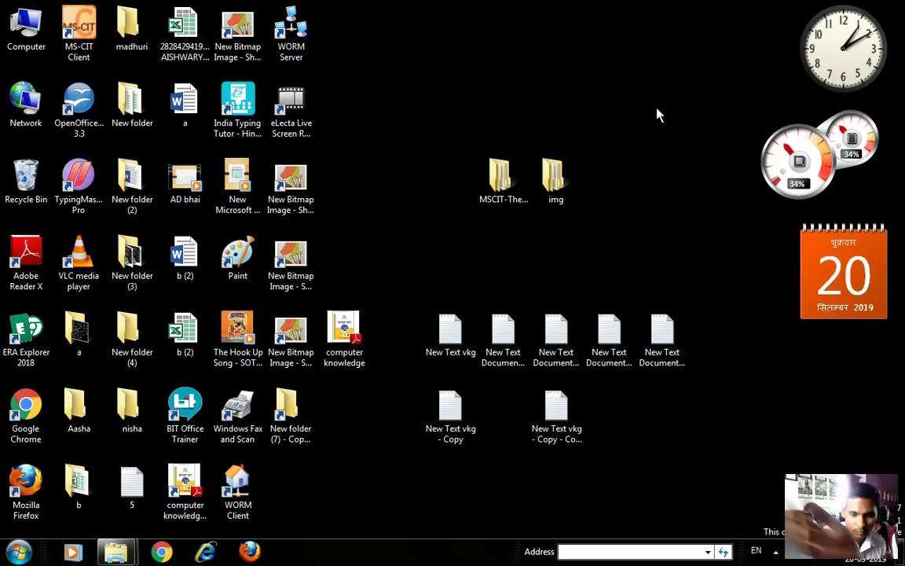
Step: Refresh the desktop twice
right_click(711, 66)
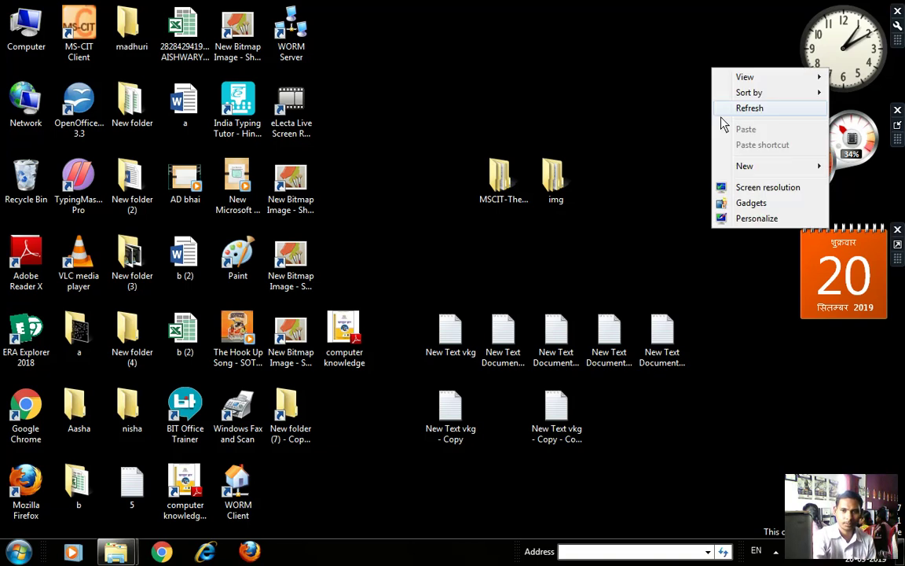
click(731, 107)
right_click(623, 112)
click(661, 152)
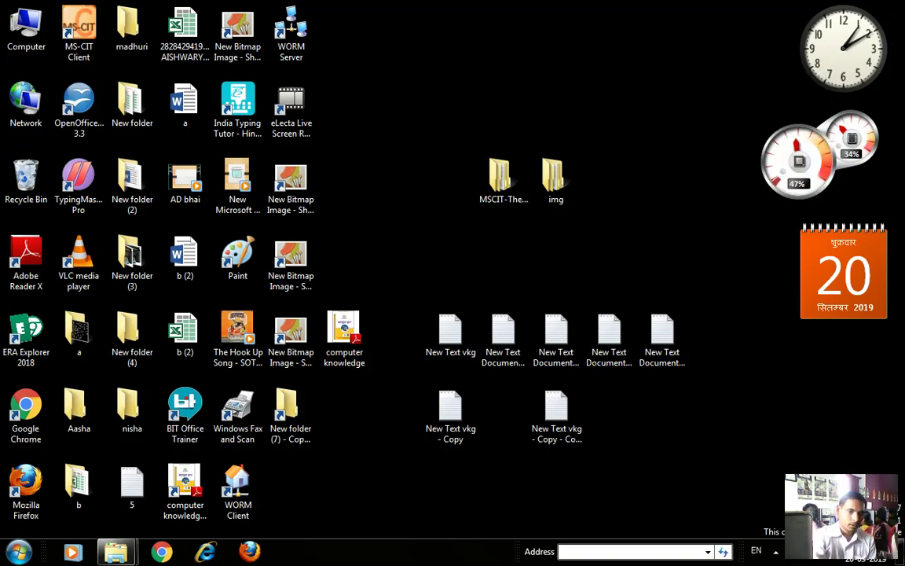
Step: Start Word 2013 from the Microsoft Office 2013 programs and create a blank document
click(19, 553)
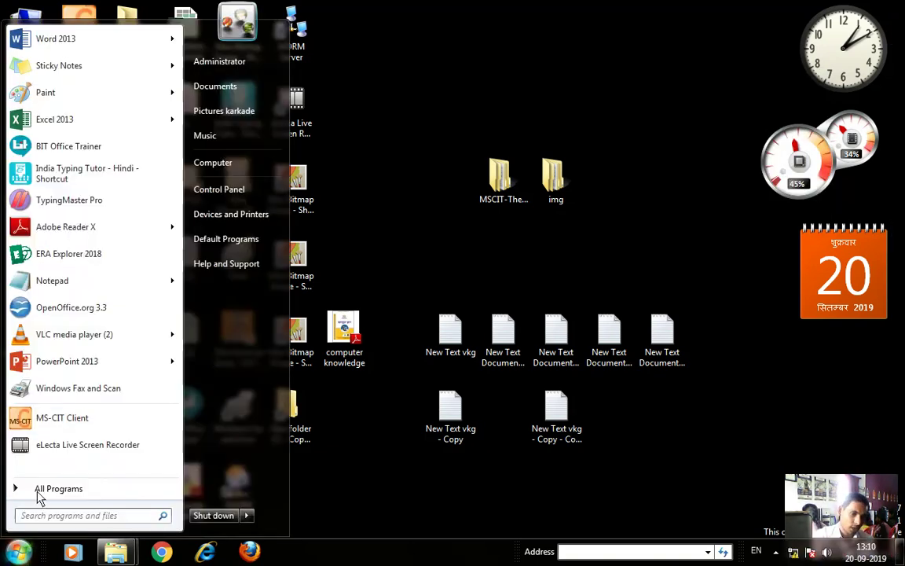
click(32, 492)
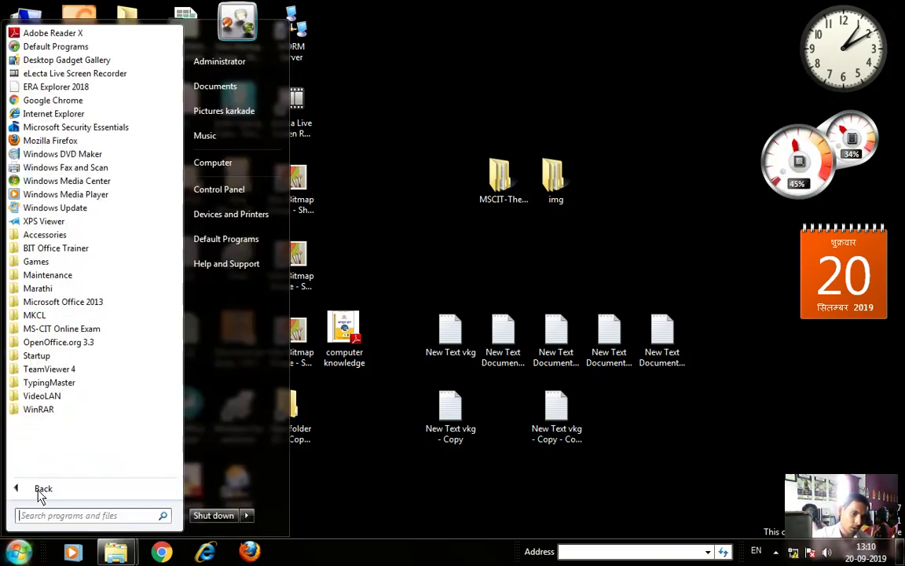
click(63, 302)
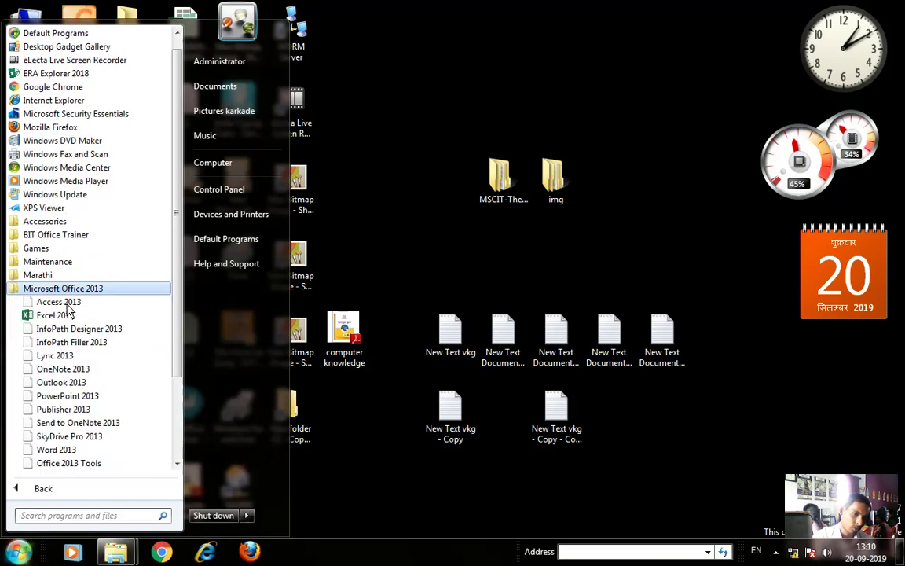
click(59, 452)
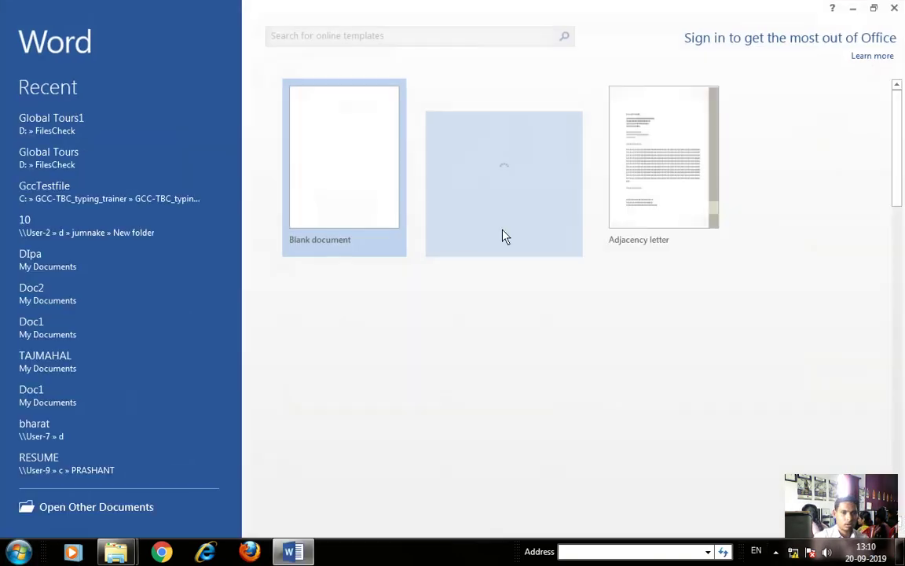
key(Escape)
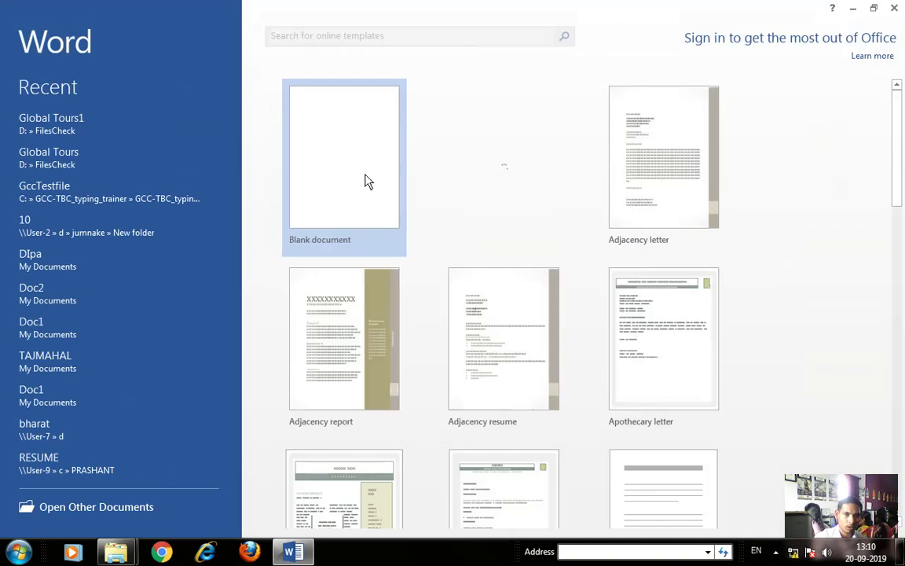
click(348, 166)
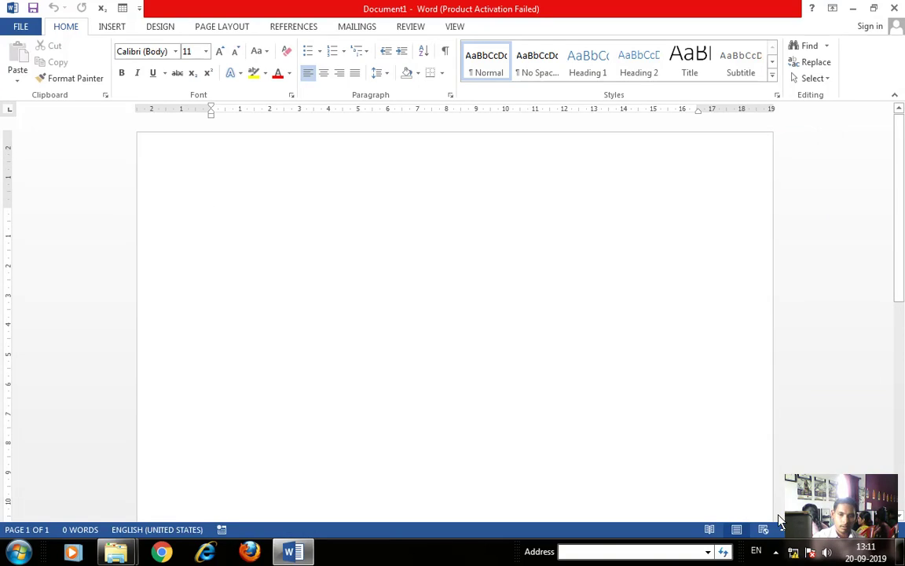
click(531, 406)
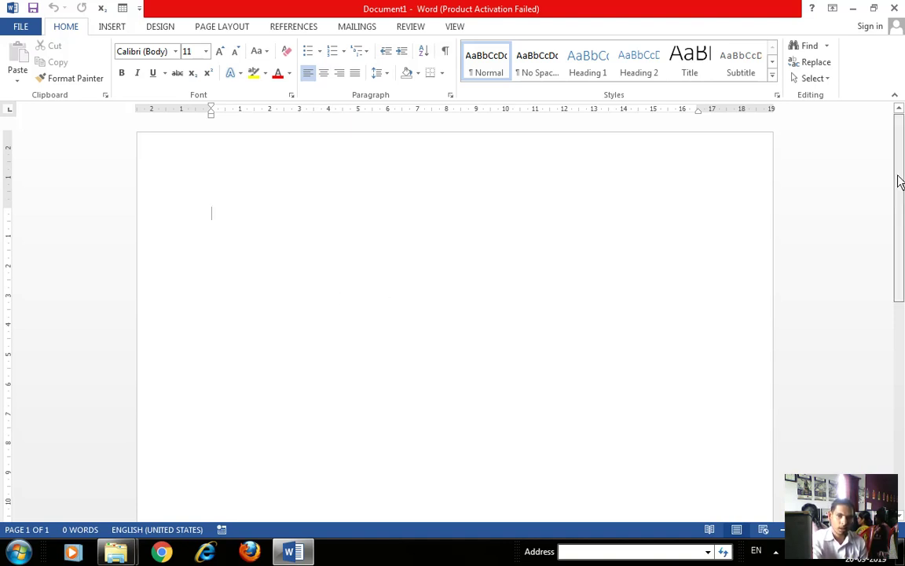
drag(899, 182, 904, 335)
scroll(566, 330, up, 10)
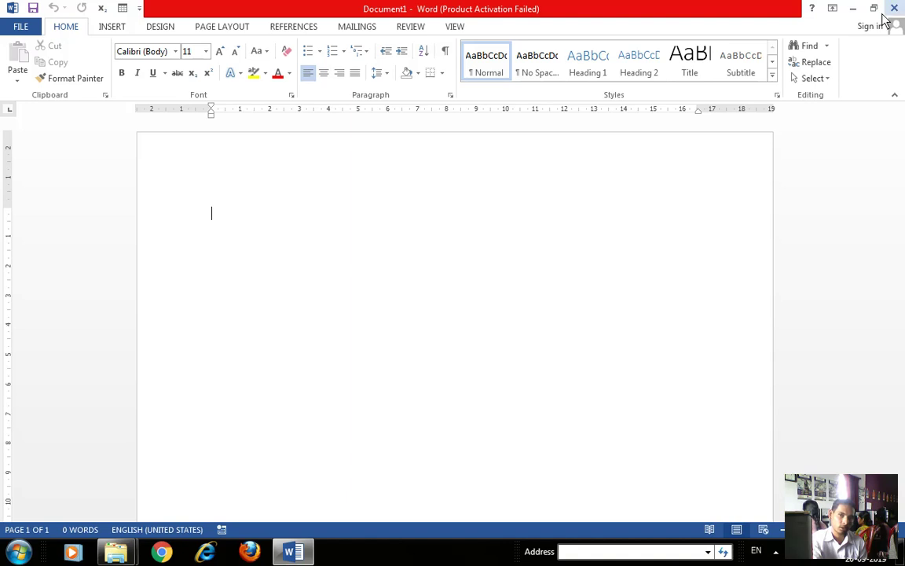
Step: Auto-hide the ribbon, and switch its display to Show Tabs so only the tab names remain
click(832, 10)
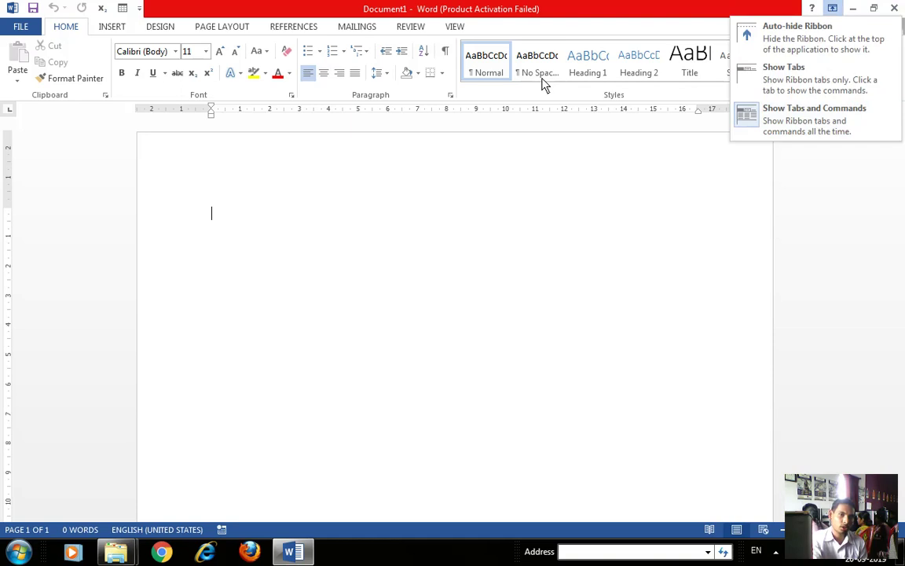
click(806, 39)
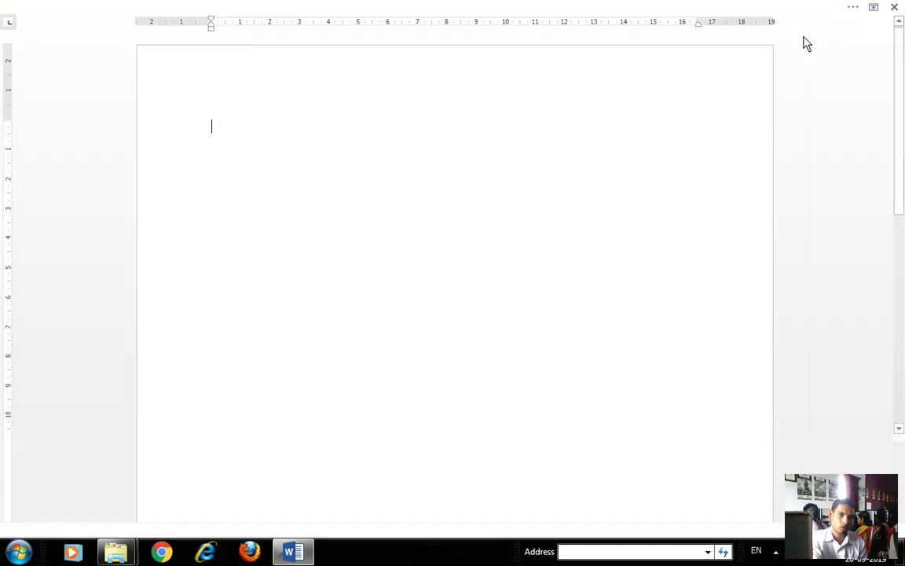
click(852, 8)
click(833, 10)
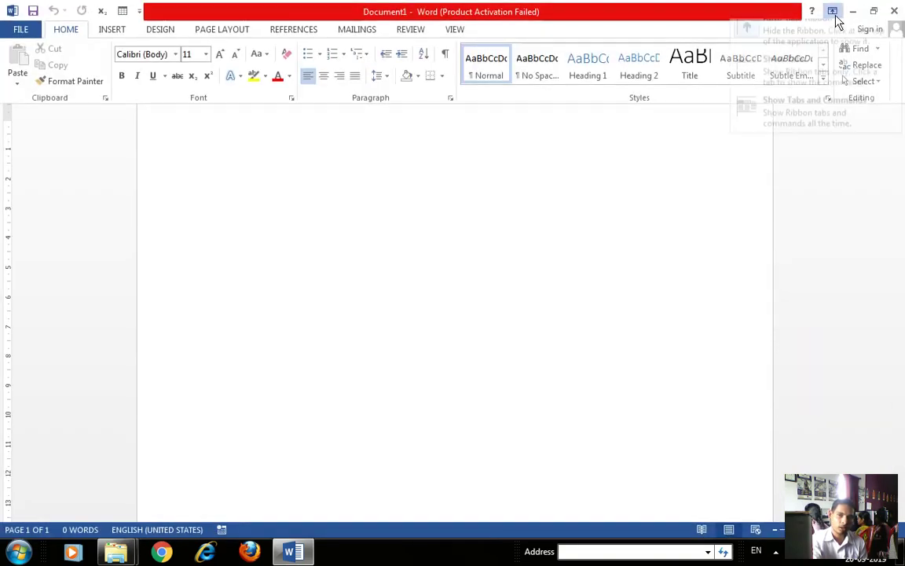
click(800, 88)
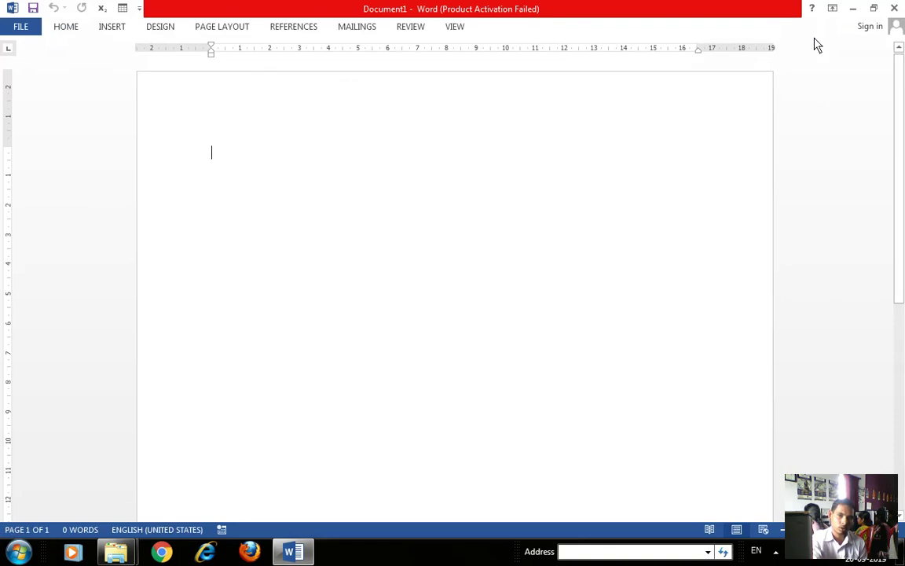
Step: Set the ribbon display to Show Tabs and Commands
click(832, 9)
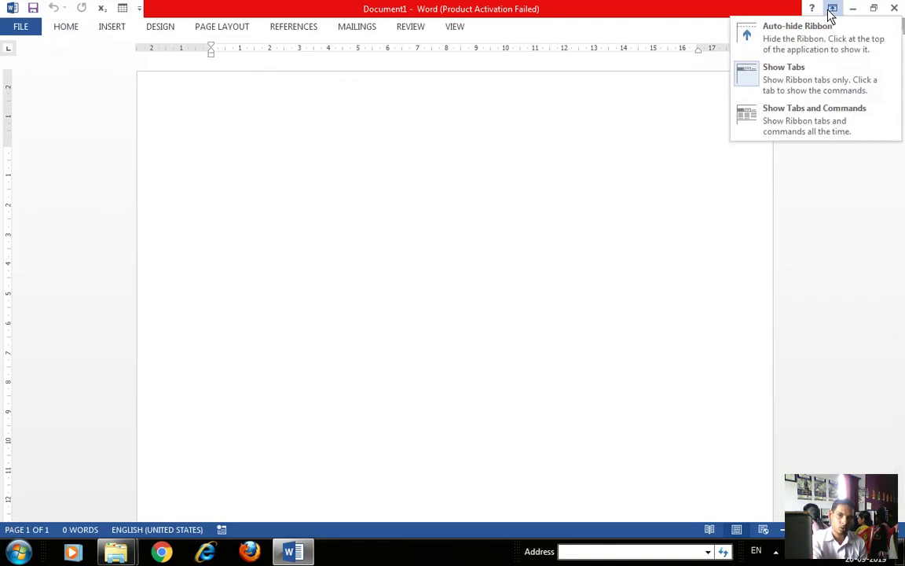
click(826, 126)
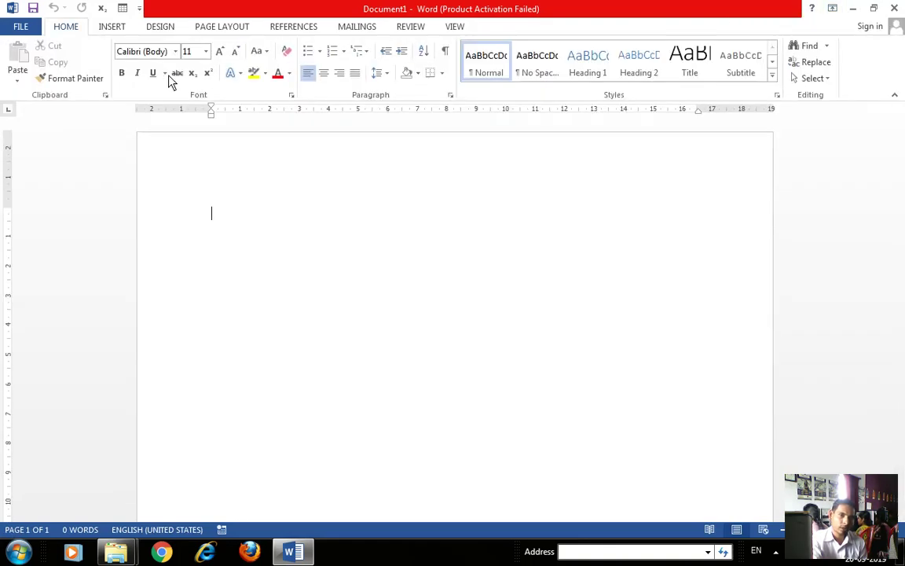
click(831, 10)
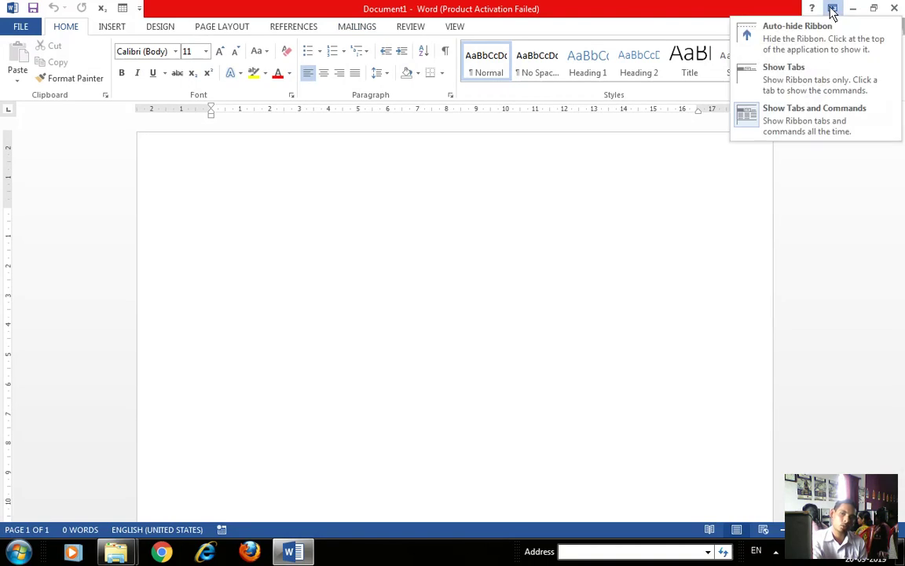
click(817, 126)
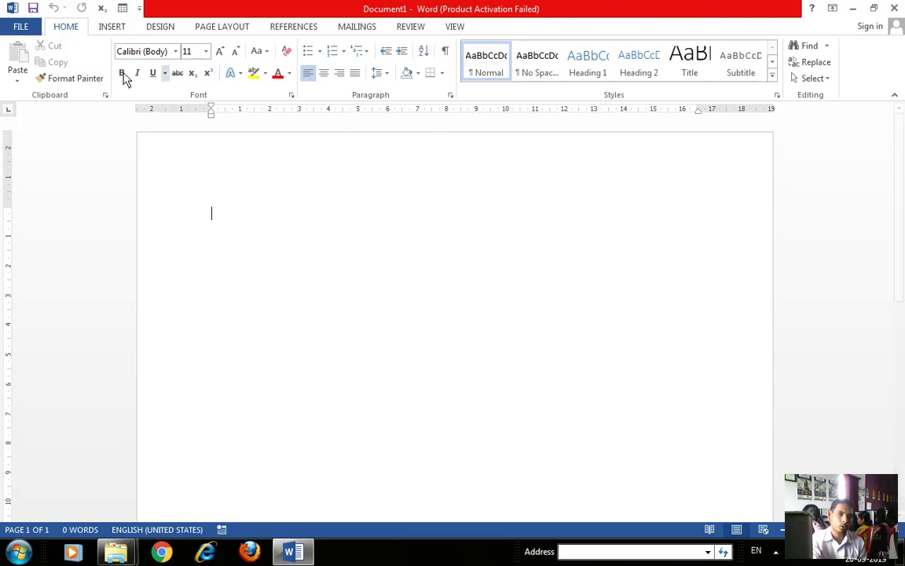
click(112, 29)
click(67, 29)
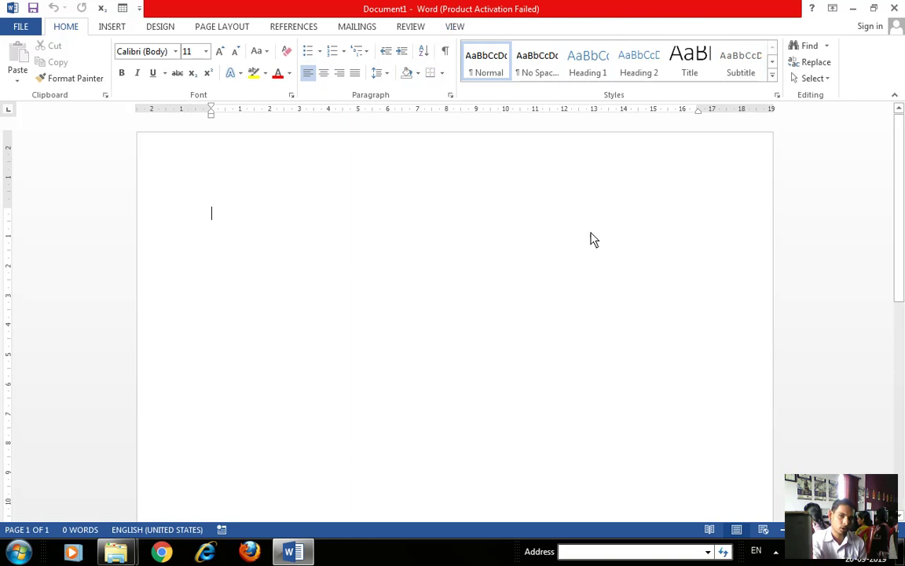
click(833, 8)
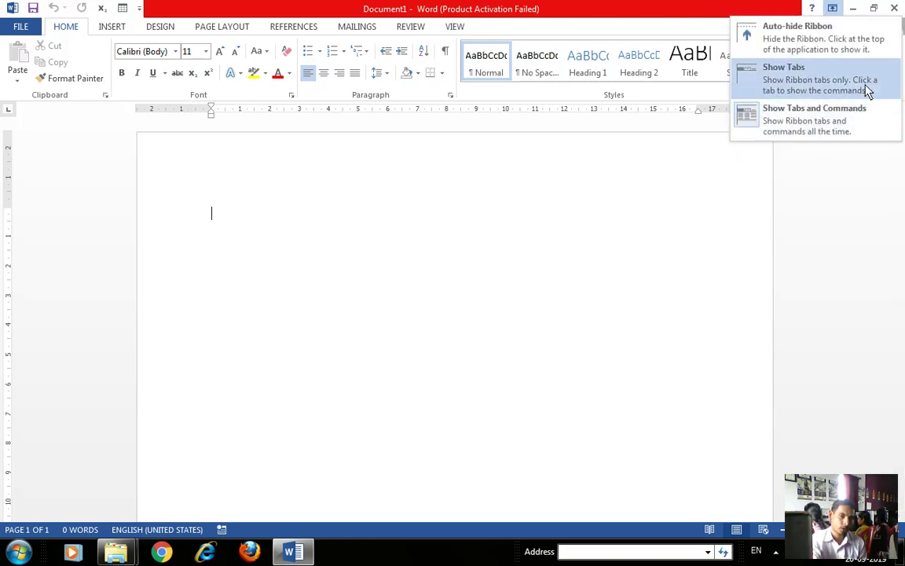
click(805, 136)
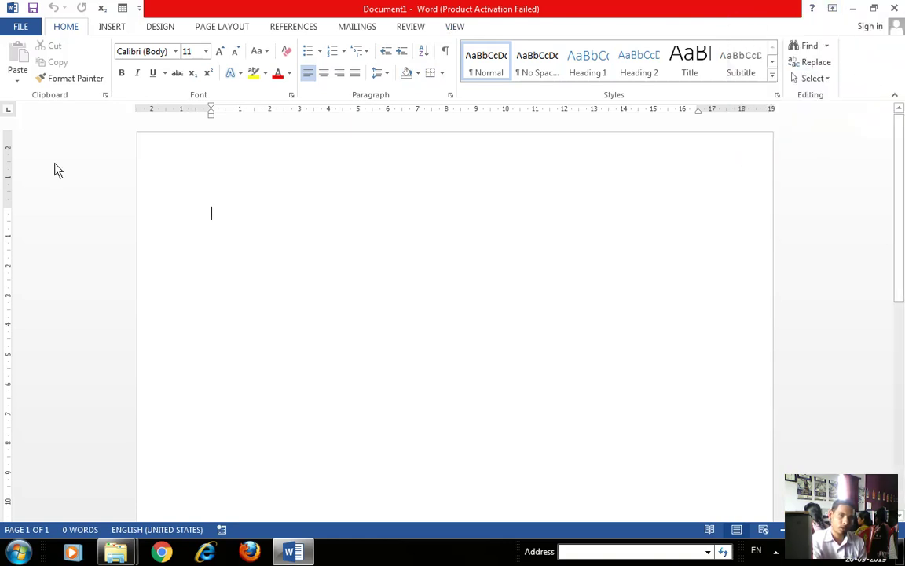
Step: Add the Open command to the Quick Access Toolbar
click(139, 8)
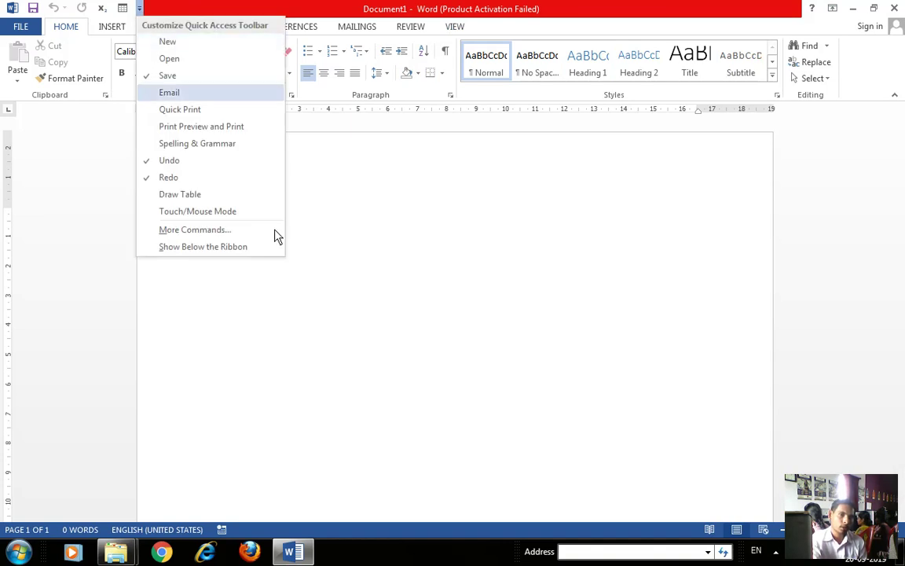
click(364, 216)
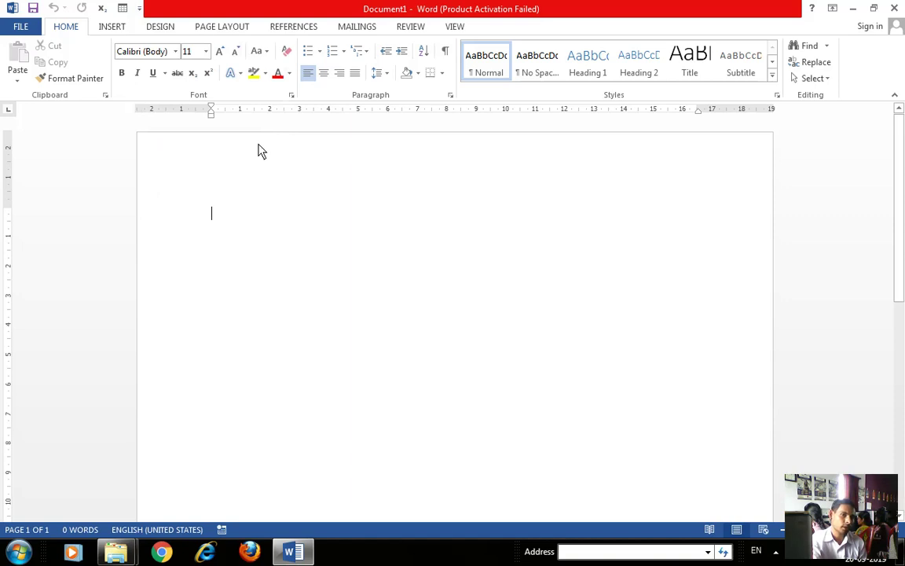
click(139, 8)
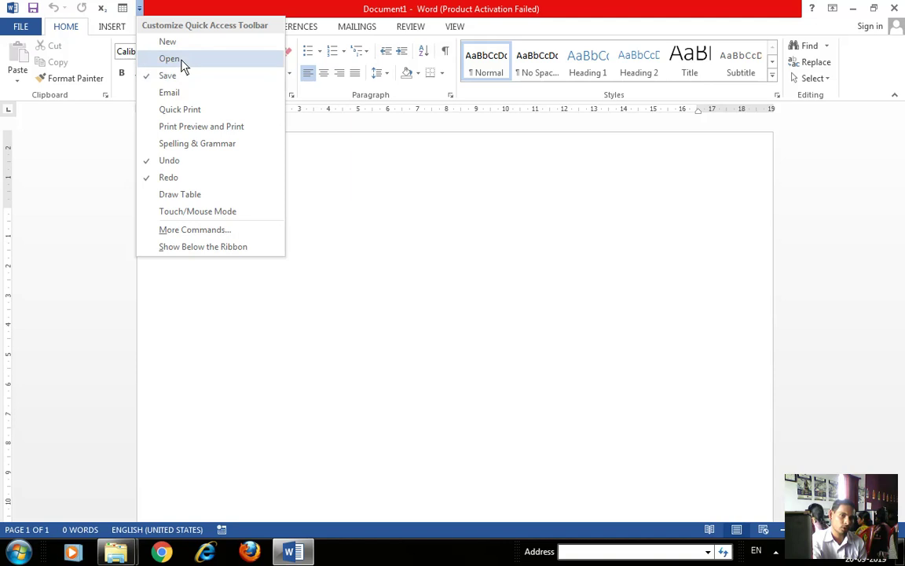
click(180, 61)
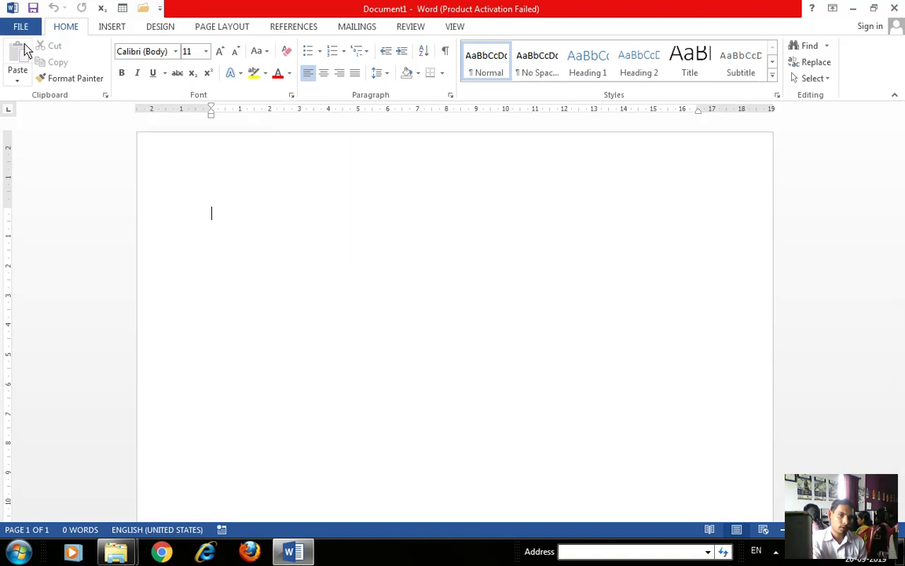
Step: Look through the recent documents, and open the Word document "chart" stored on Local Disk (D:)
click(22, 27)
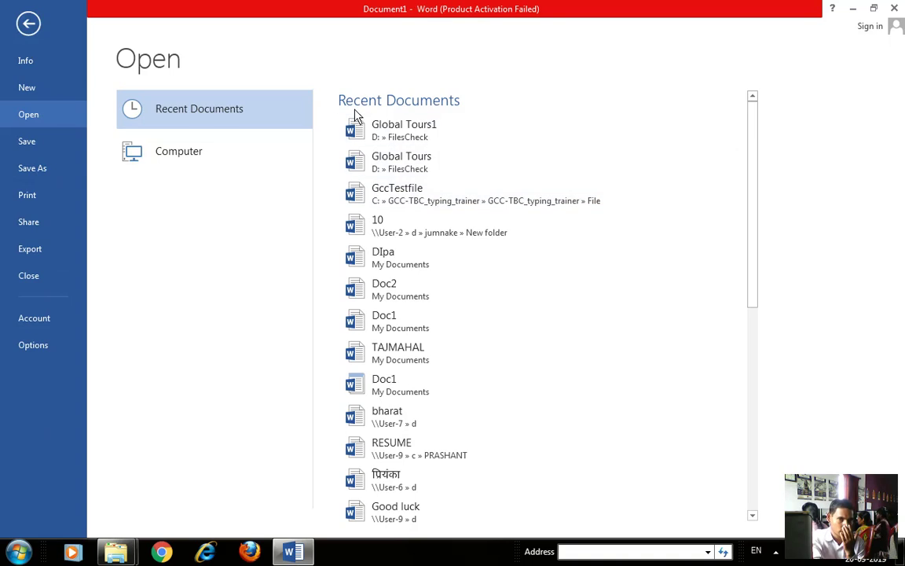
scroll(767, 294, down, 2)
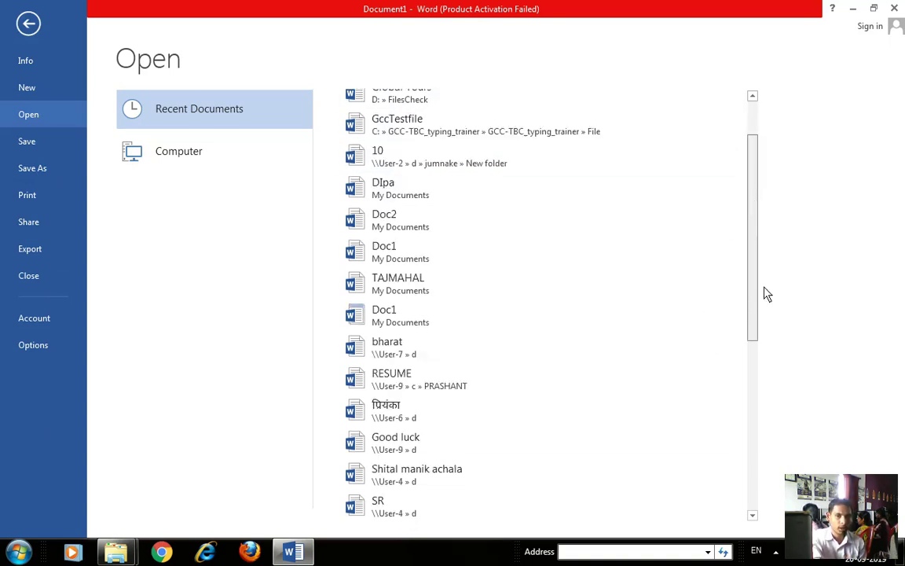
scroll(766, 293, down, 6)
scroll(774, 404, up, 7)
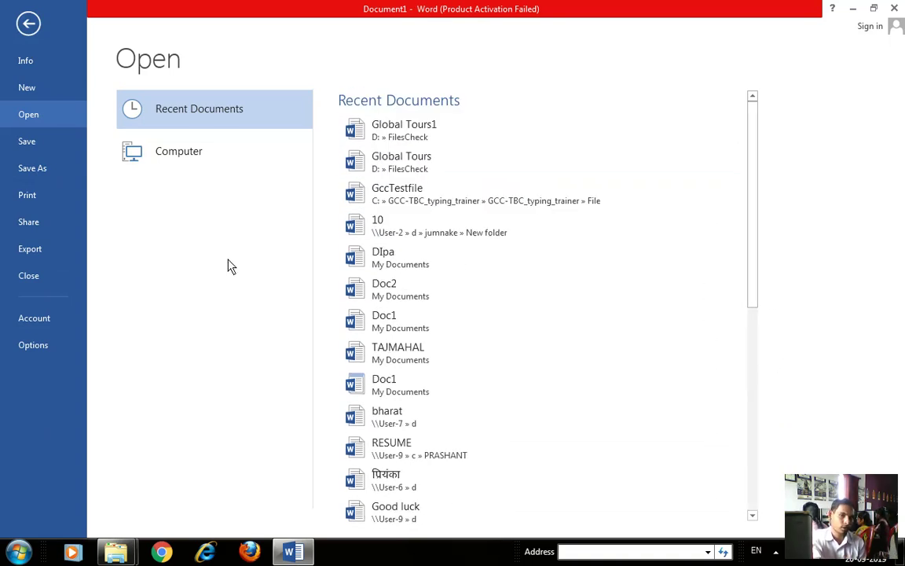
click(177, 160)
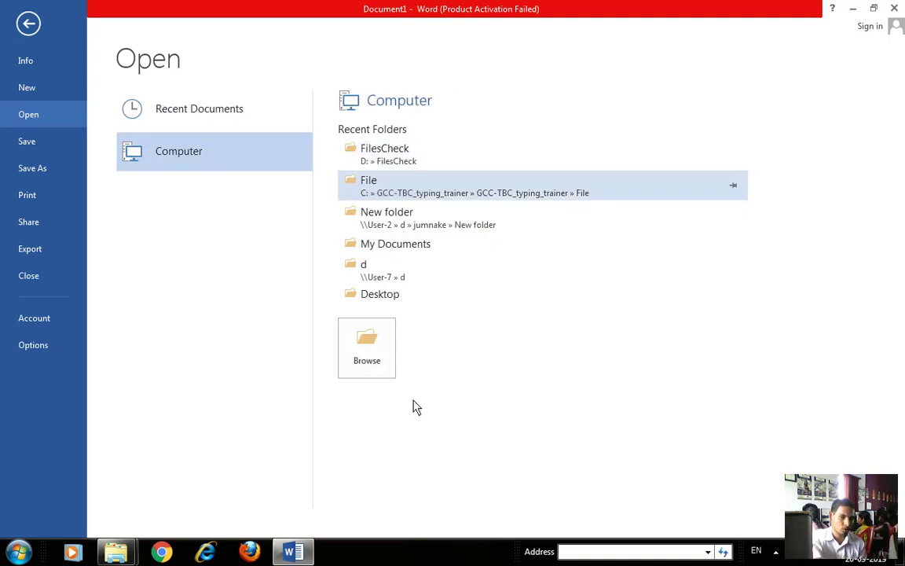
click(362, 367)
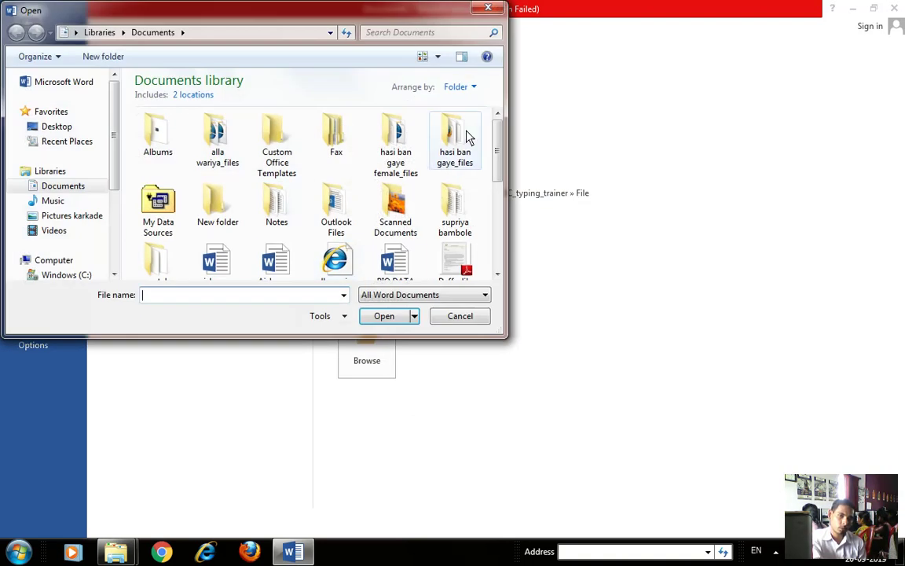
scroll(447, 151, down, 5)
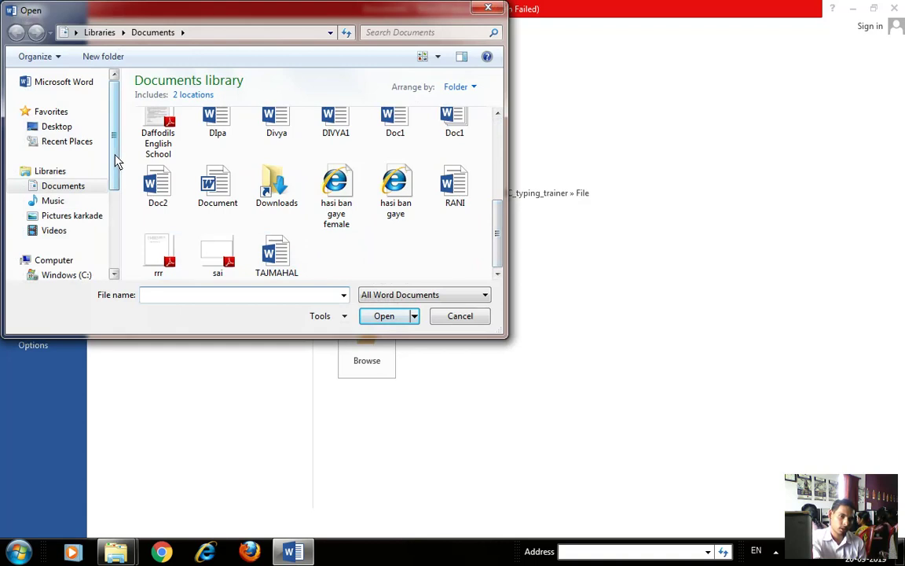
drag(114, 140, 114, 196)
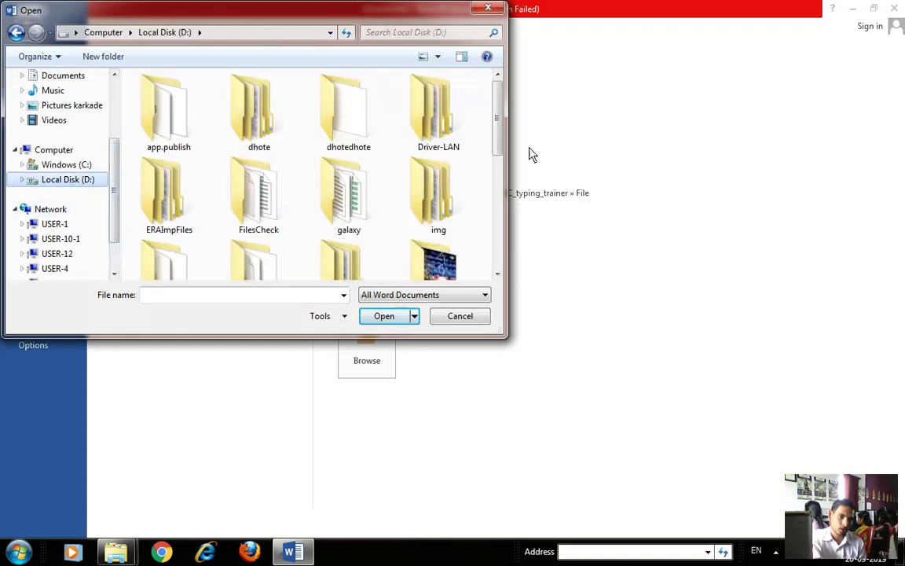
drag(497, 142, 447, 196)
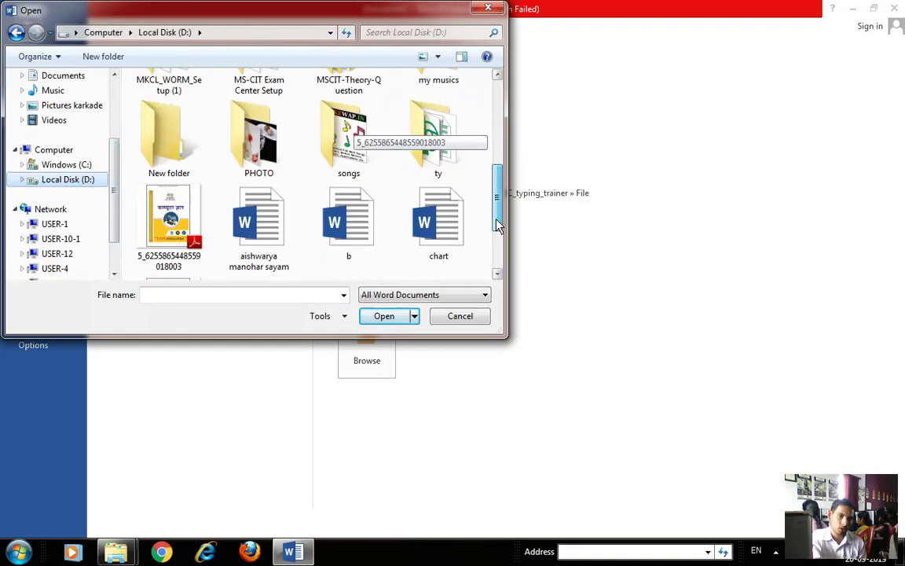
click(425, 228)
click(401, 317)
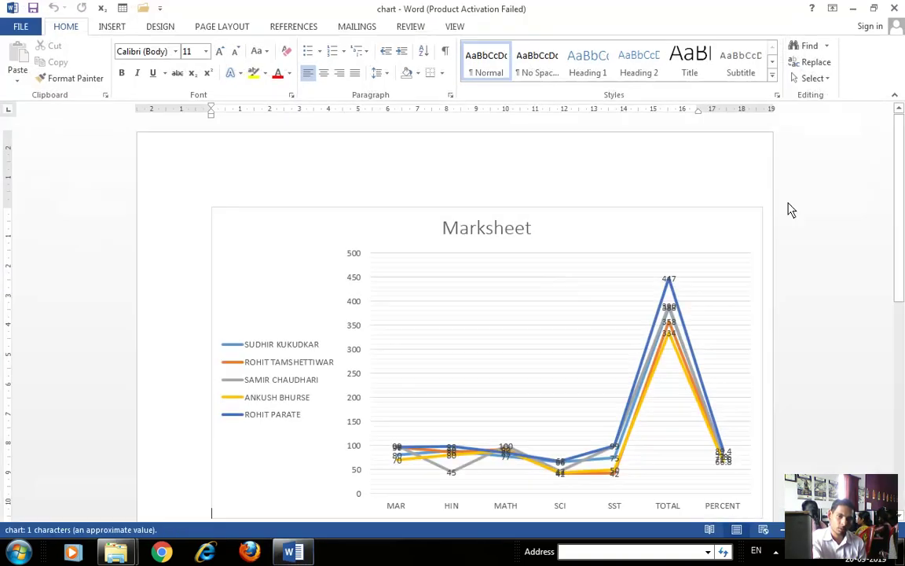
drag(898, 168, 871, 195)
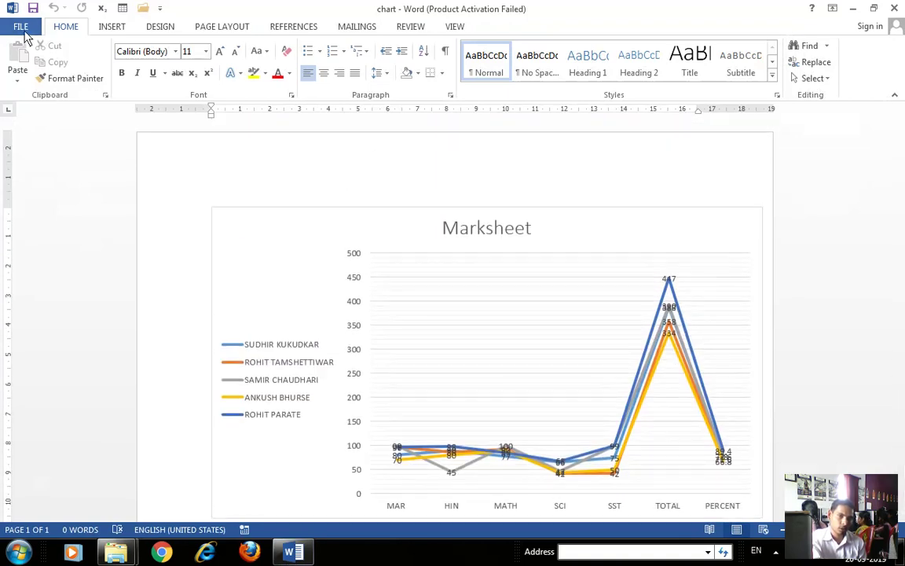
Step: Examine the commands offered on each ribbon tab, from Home and Insert through to View, and return to the Home commands
click(112, 27)
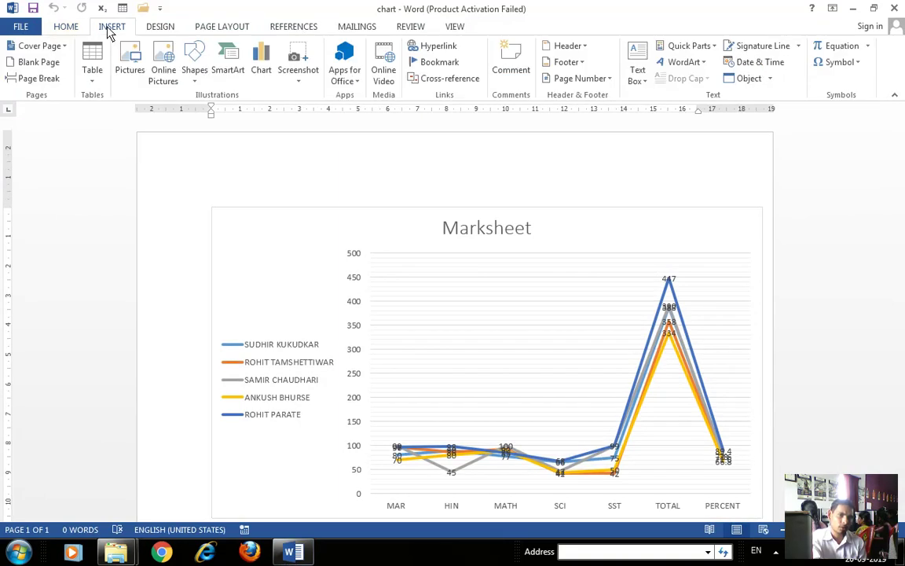
click(164, 27)
click(250, 29)
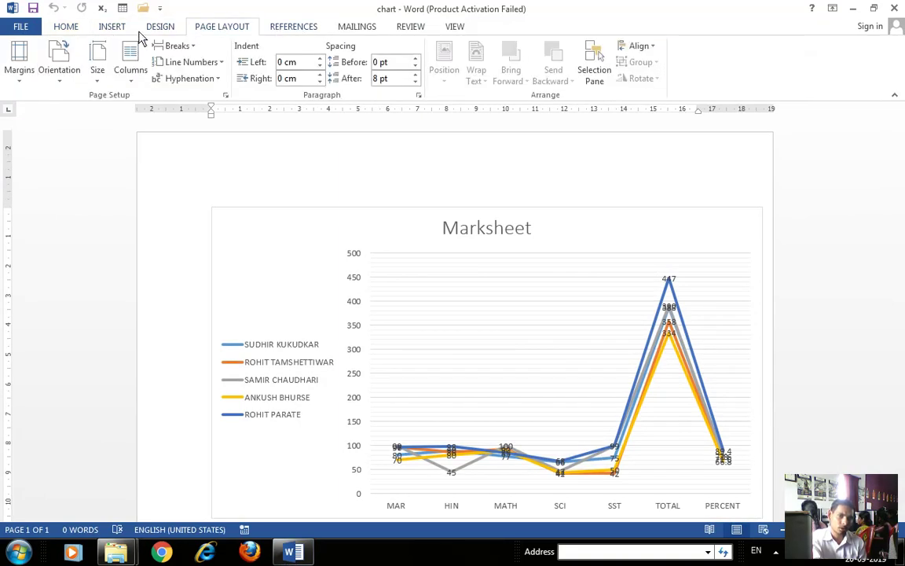
scroll(86, 33, down, 1)
scroll(92, 31, up, 4)
scroll(157, 37, down, 2)
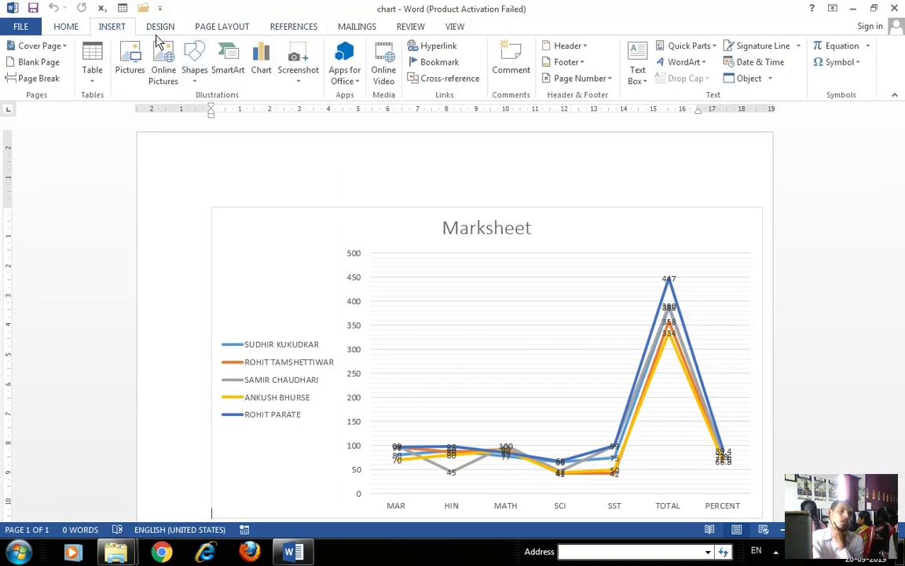
click(200, 29)
click(293, 29)
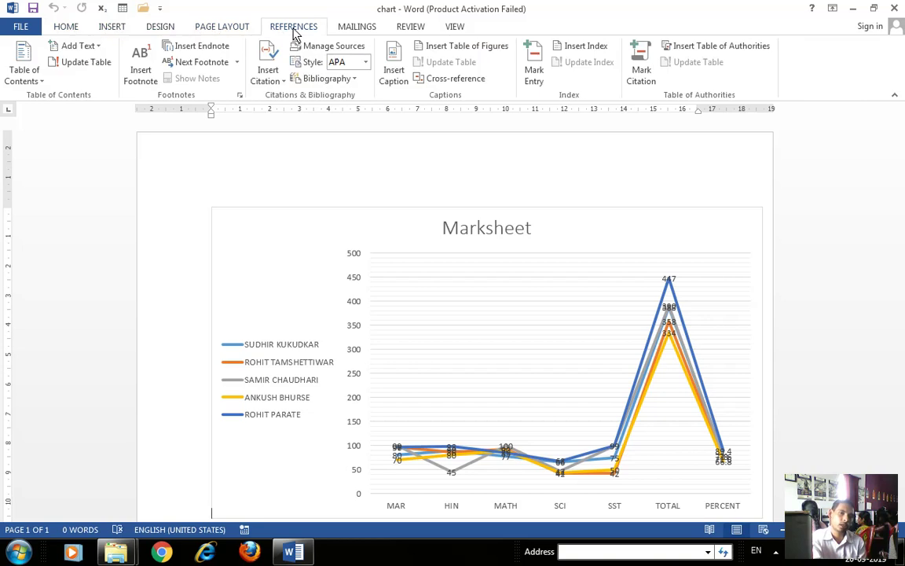
click(355, 30)
click(409, 28)
click(453, 26)
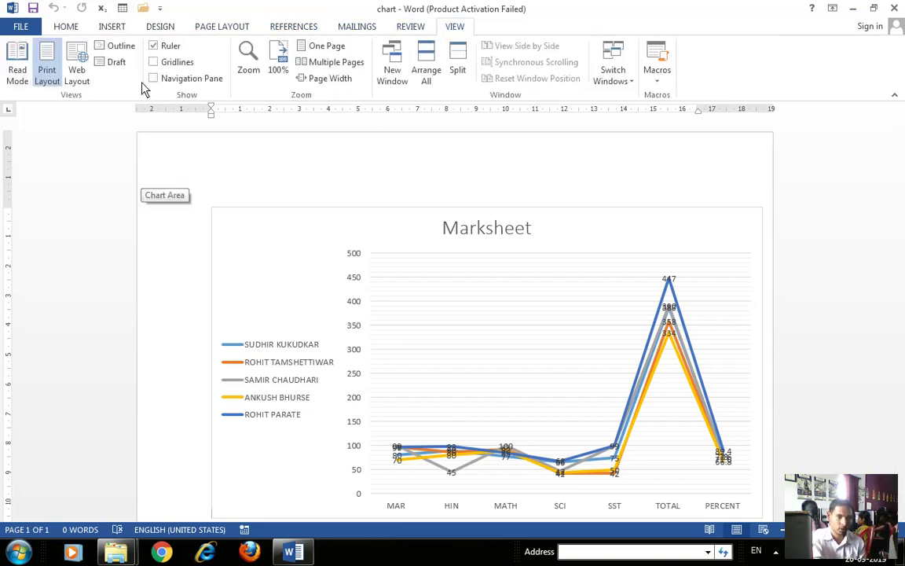
click(69, 30)
click(108, 30)
click(50, 29)
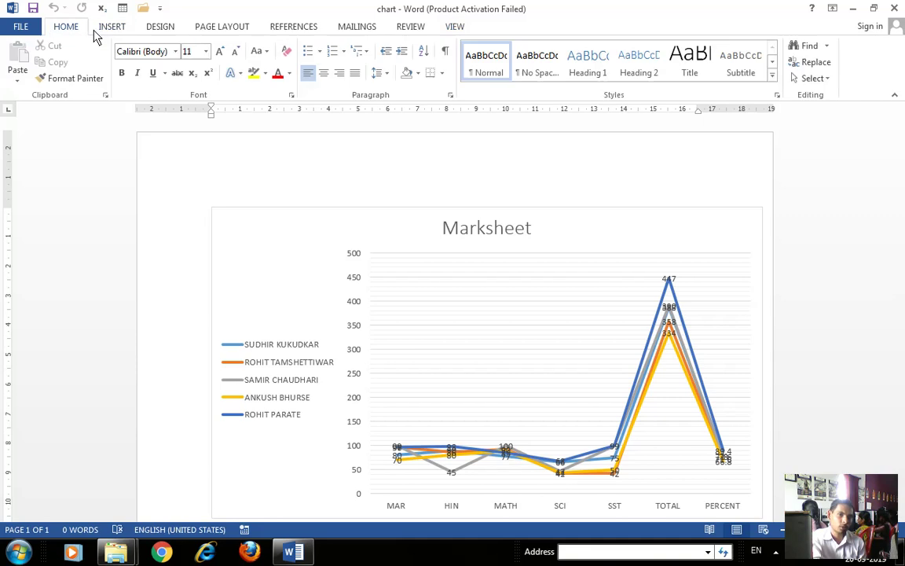
click(107, 30)
click(159, 27)
click(221, 27)
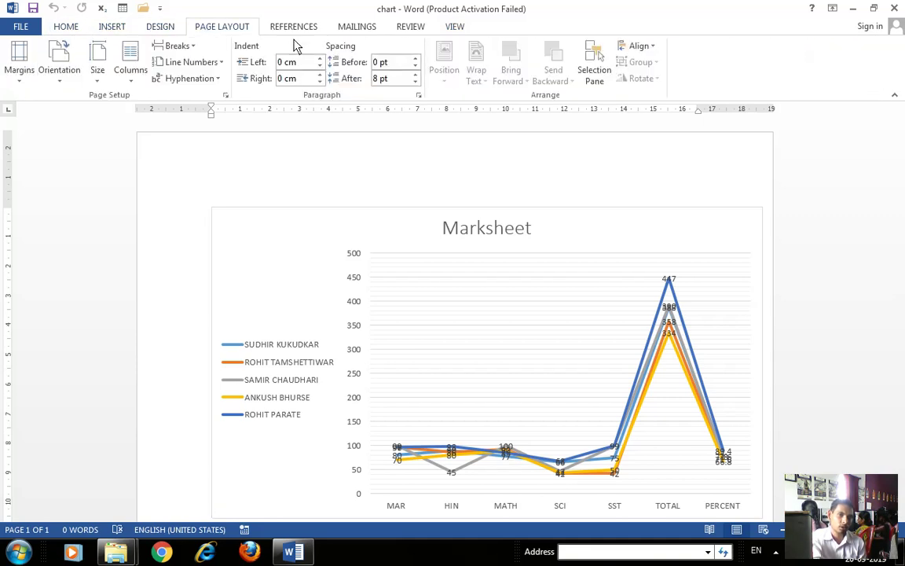
click(294, 27)
click(358, 28)
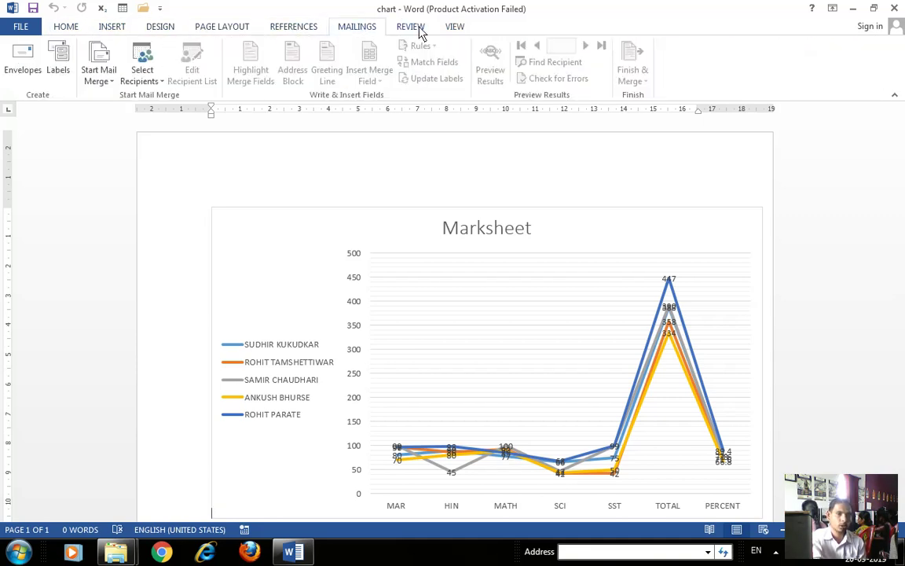
click(412, 27)
click(455, 27)
click(66, 27)
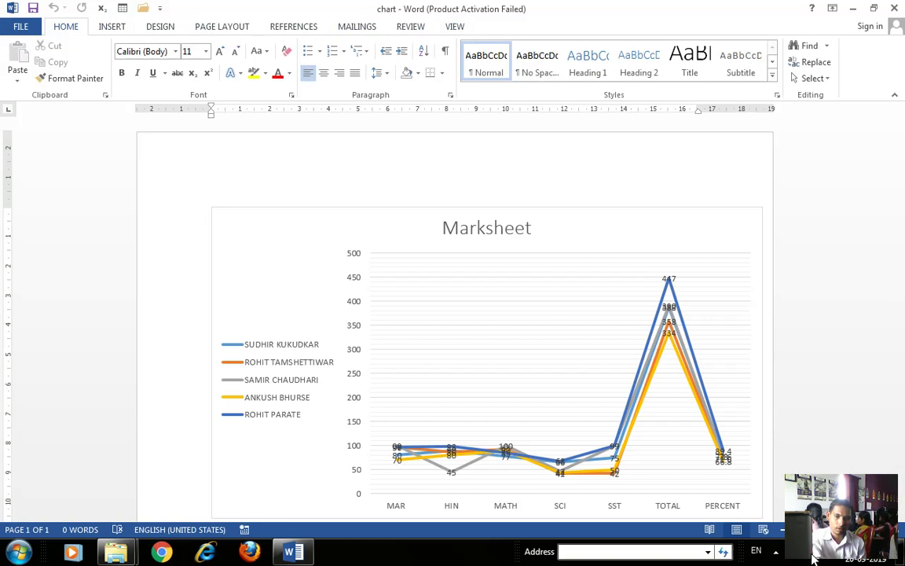
click(775, 552)
click(798, 485)
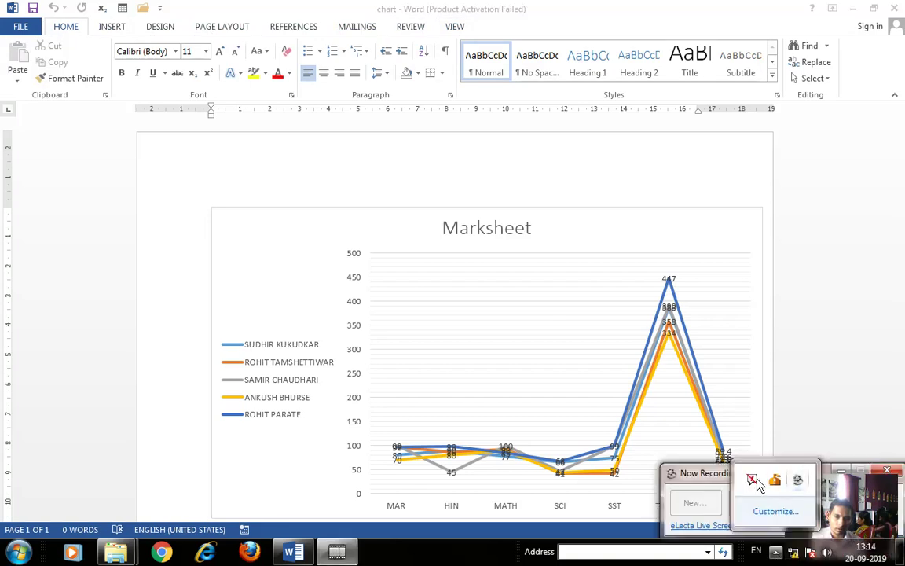
click(621, 354)
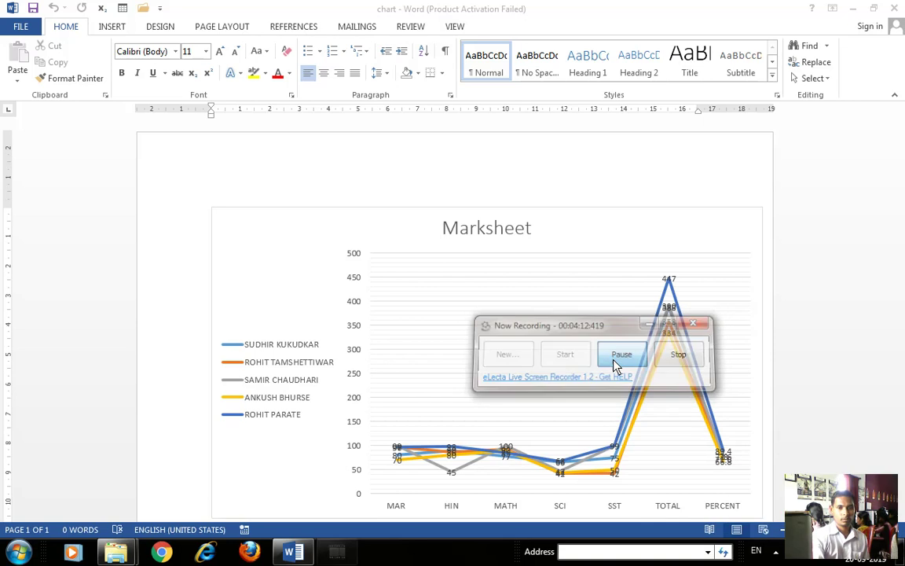
Step: Create a new document from the "Red and black report" template
click(23, 28)
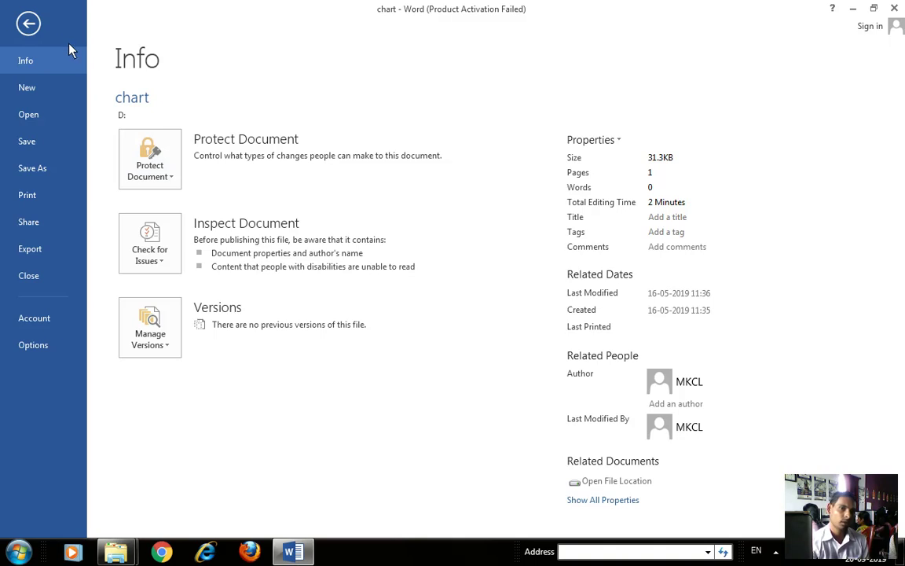
click(32, 91)
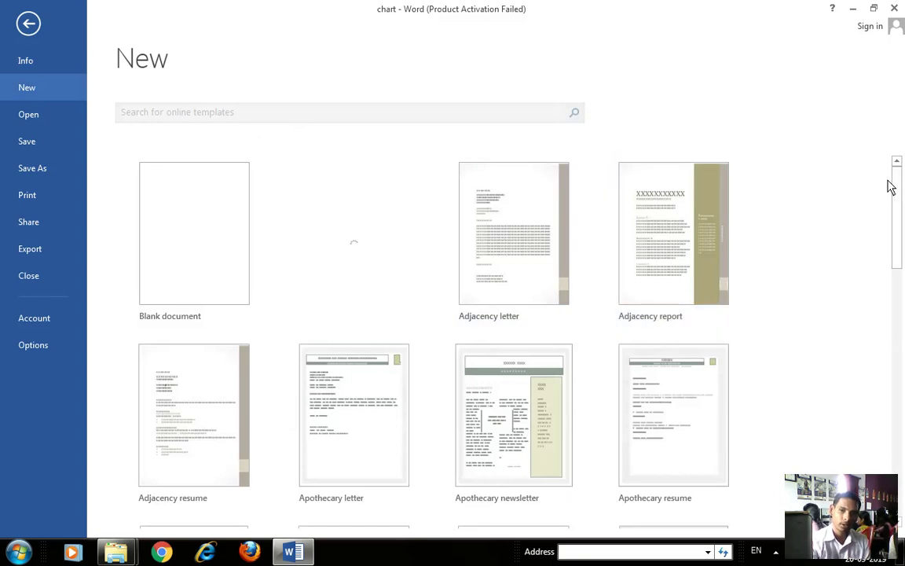
mouse_move(898, 195)
mouse_down()
mouse_move(900, 320)
mouse_move(893, 203)
mouse_up()
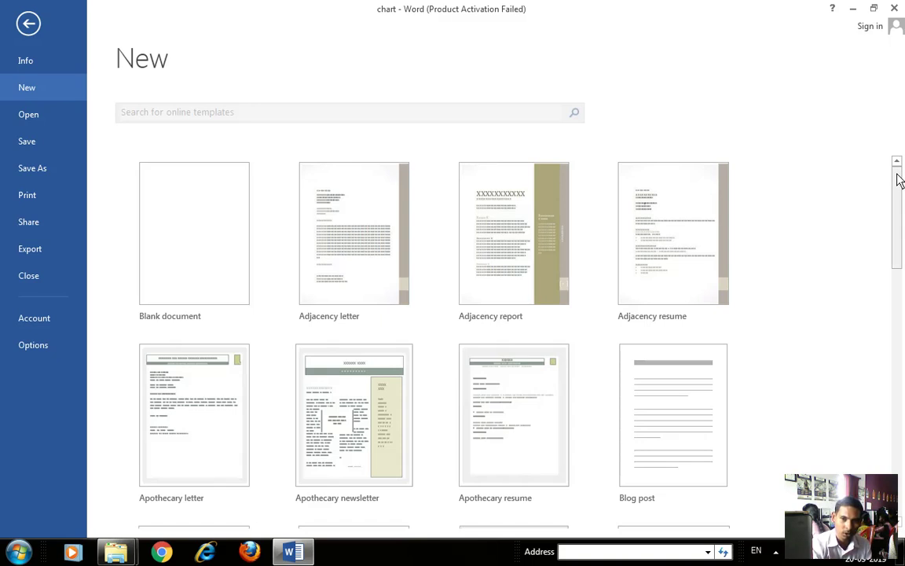
drag(903, 179, 904, 376)
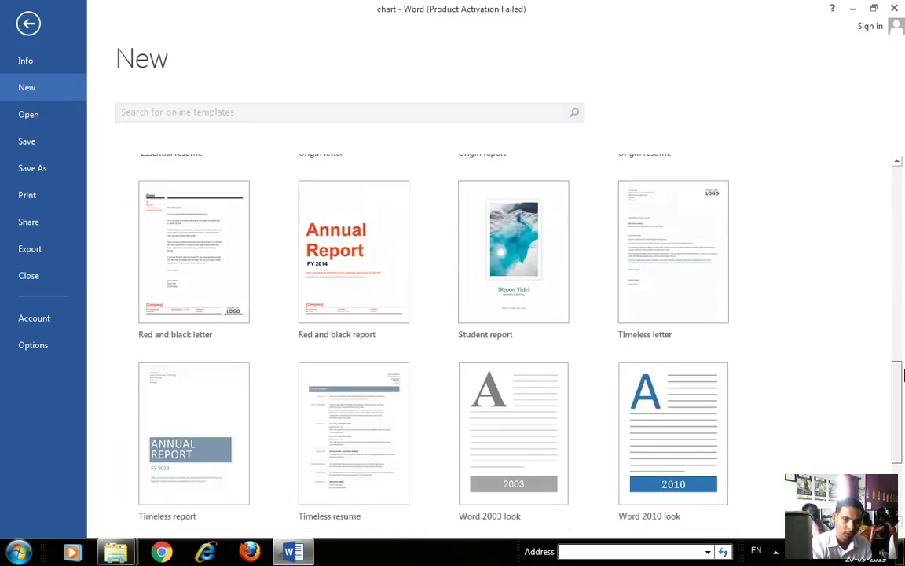
double_click(353, 247)
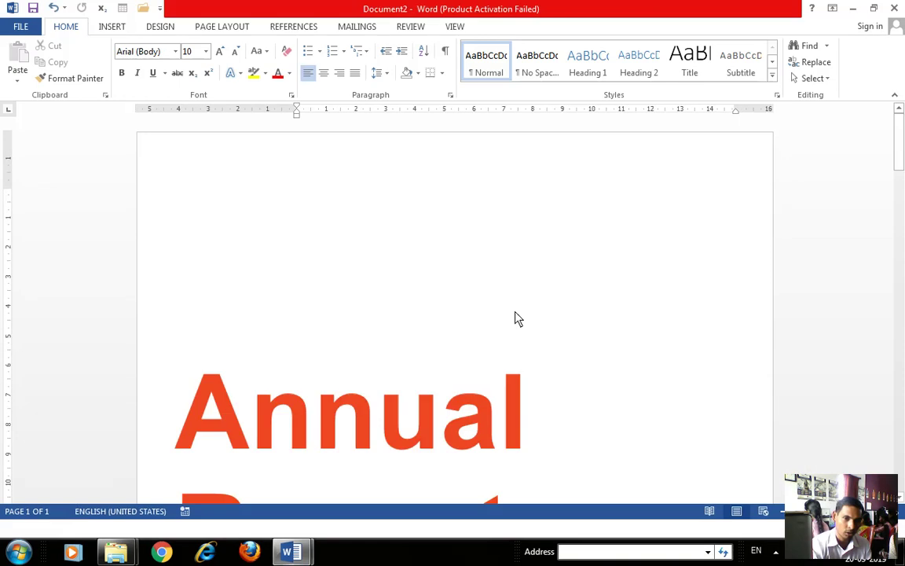
Step: Fill the [Year] field on the report's cover with 2019 by choosing a September 2019 date, and return to the document's start
mouse_move(904, 138)
mouse_down()
mouse_move(902, 281)
mouse_move(902, 116)
mouse_move(902, 156)
mouse_up()
click(288, 149)
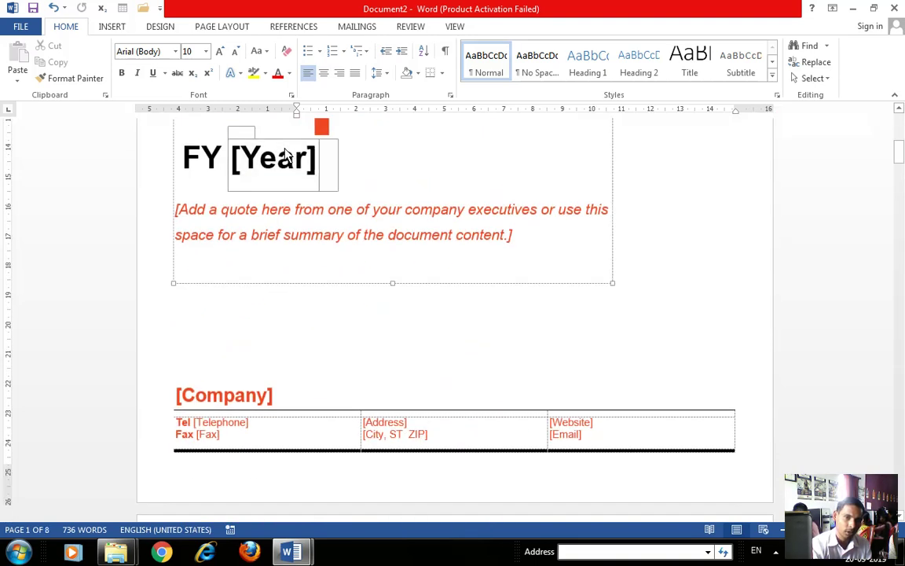
click(329, 169)
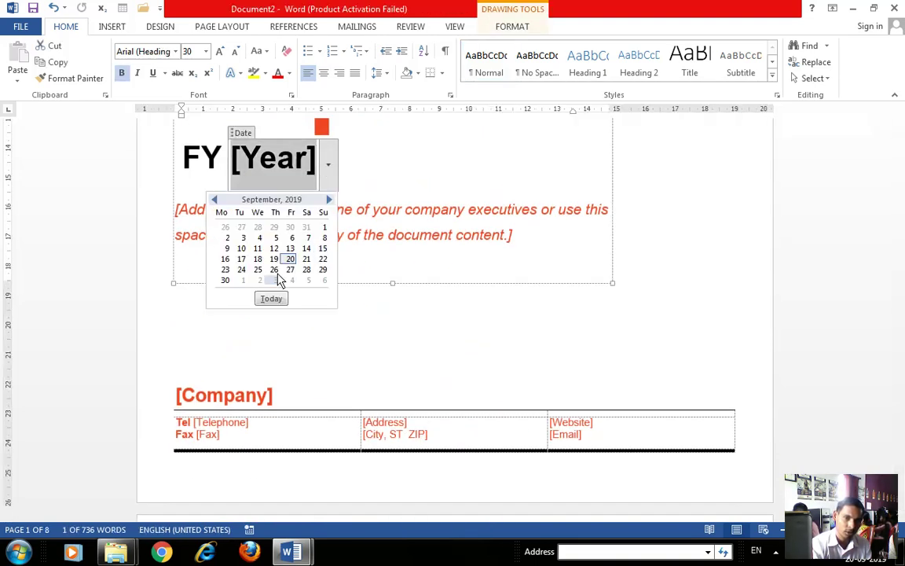
click(260, 234)
click(374, 313)
click(383, 347)
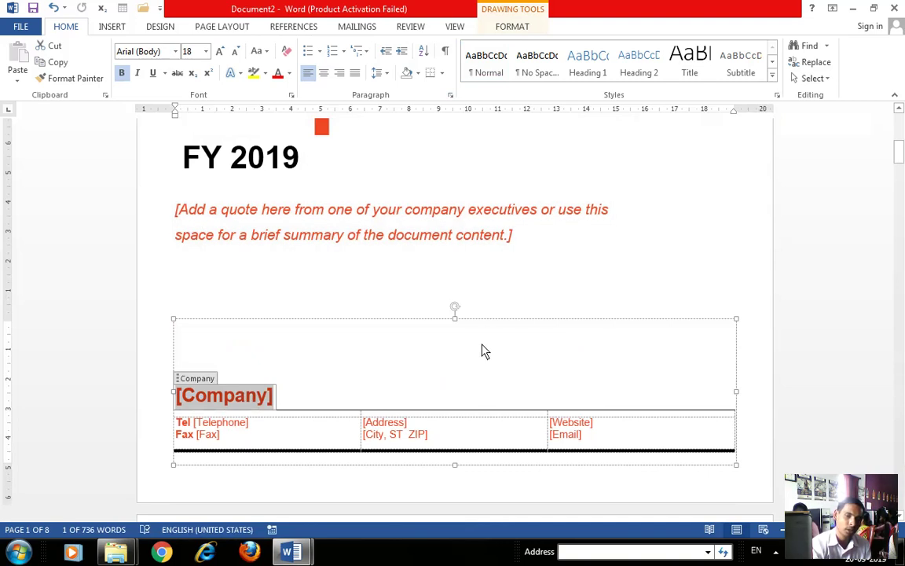
key(ctrl+Home)
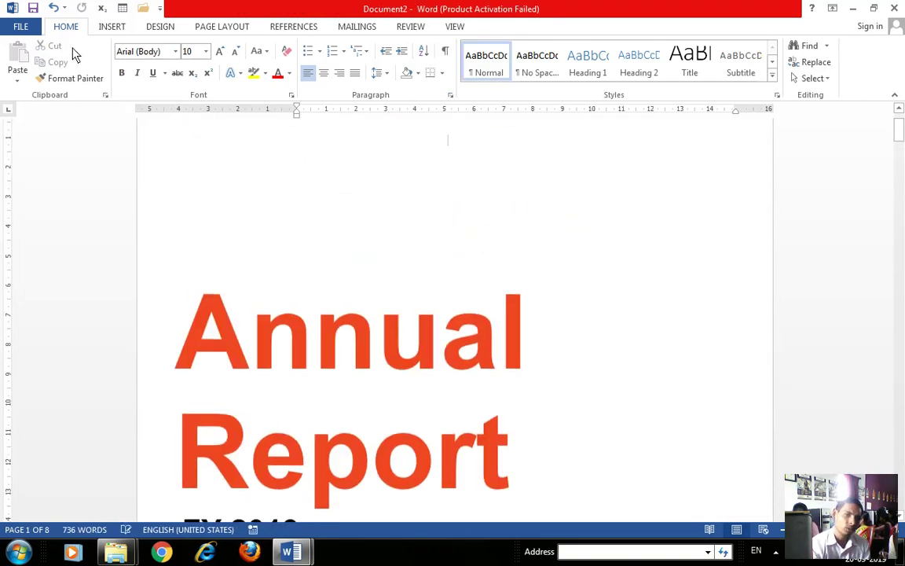
Step: Open the PDF "Daffodils English Schoo1" from the Documents library, and accept its conversion to an editable Word document
click(21, 26)
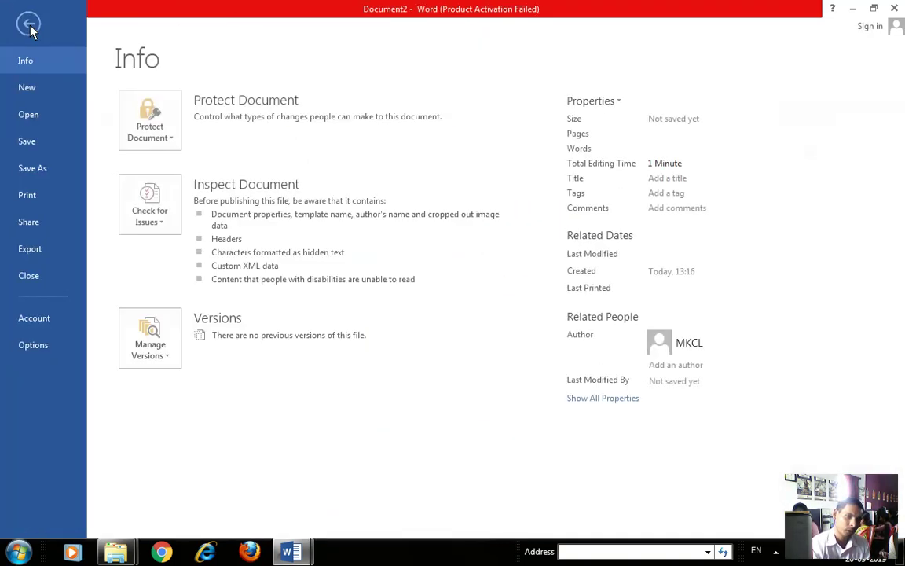
click(24, 83)
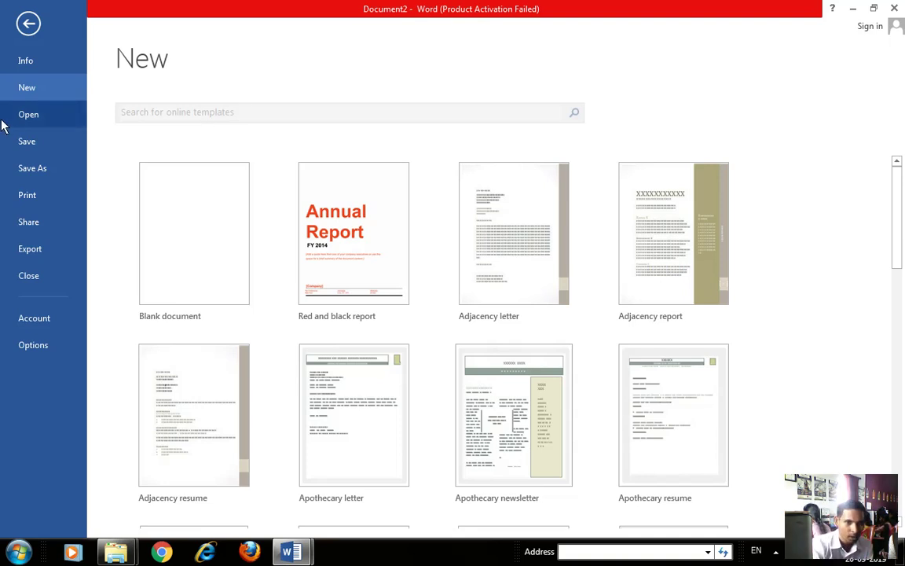
click(28, 116)
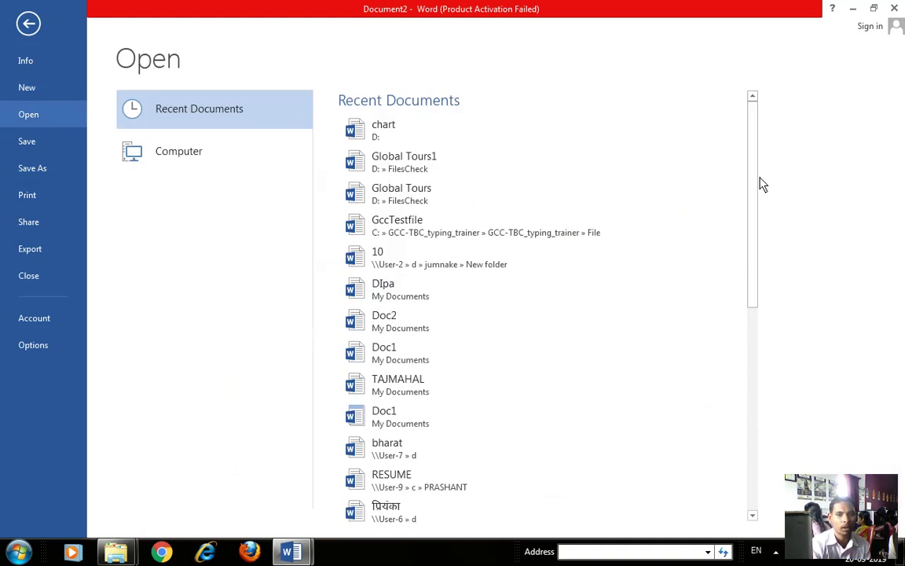
drag(752, 192, 756, 138)
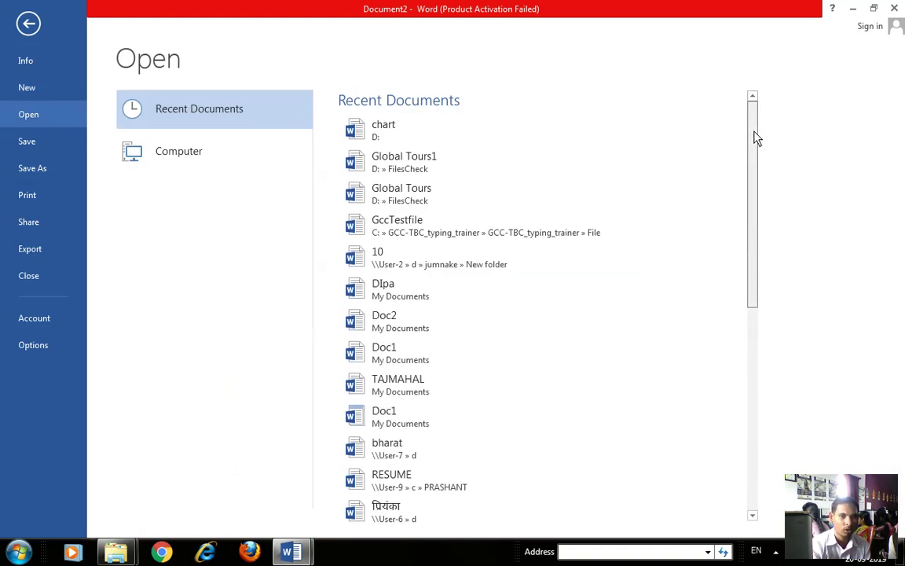
click(189, 158)
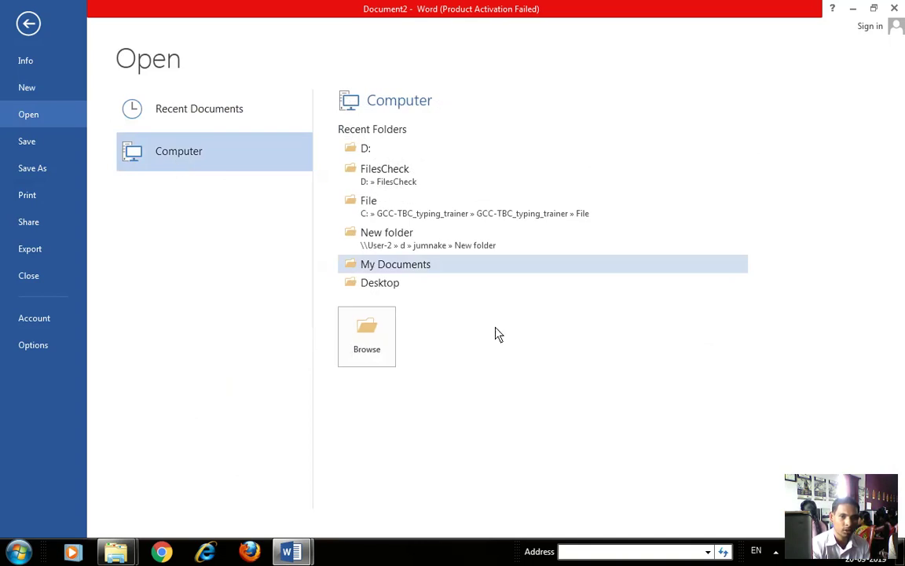
click(375, 340)
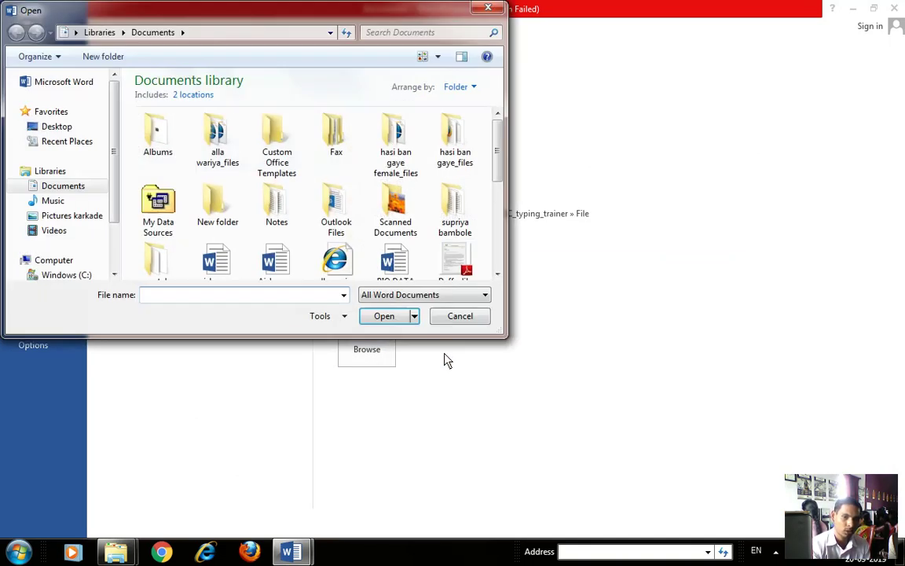
drag(494, 145, 506, 181)
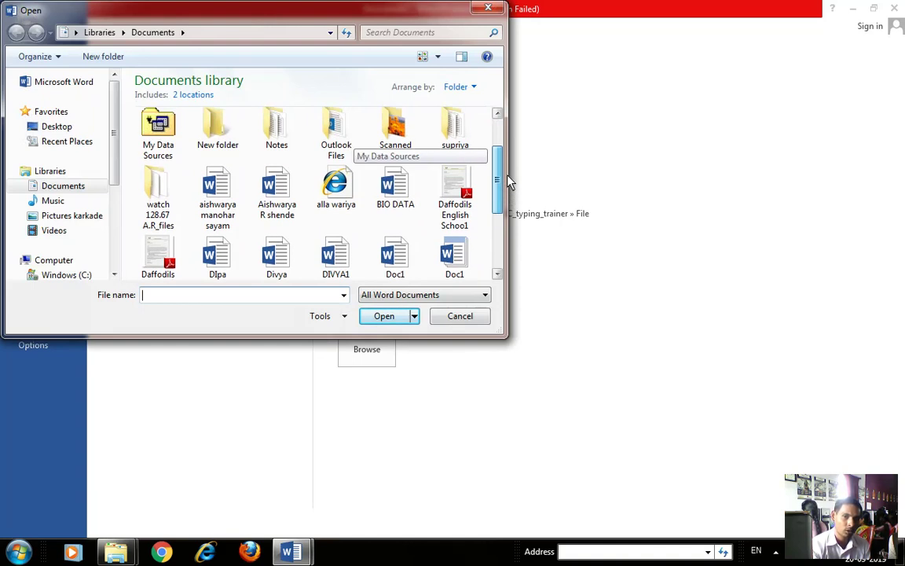
click(455, 193)
click(387, 317)
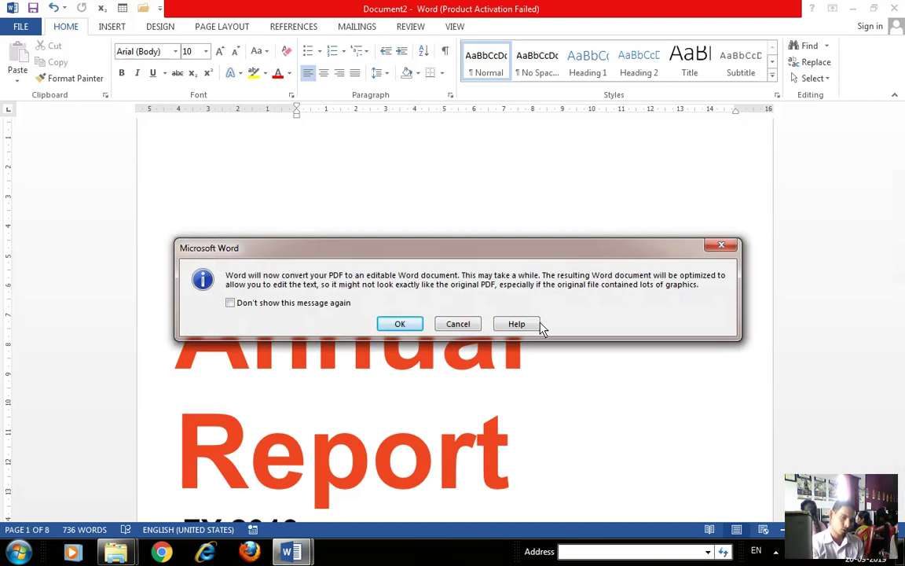
click(394, 326)
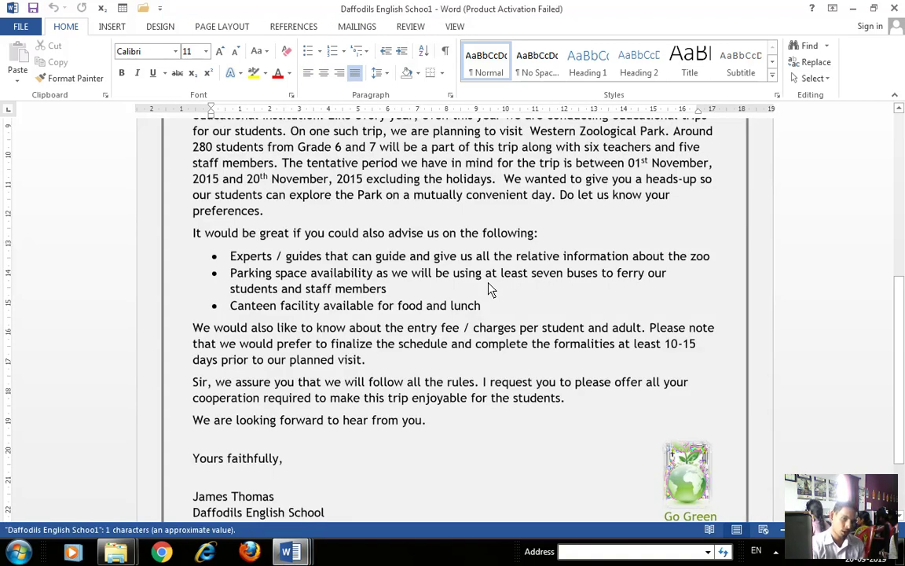
Step: Look over the converted school letter from start to end and begin saving it under the name "Daffodils English Schoo1"
scroll(904, 365, up, 8)
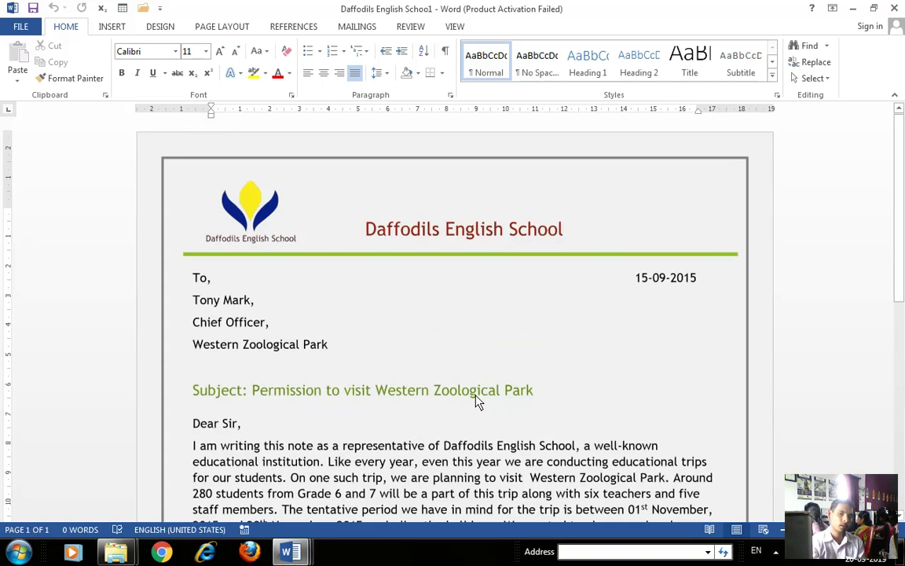
click(760, 370)
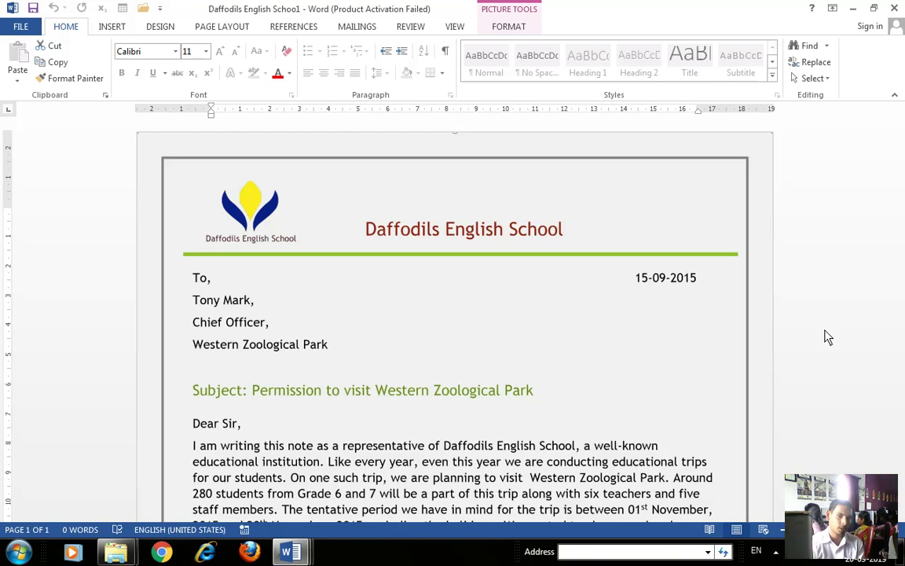
scroll(659, 346, down, 10)
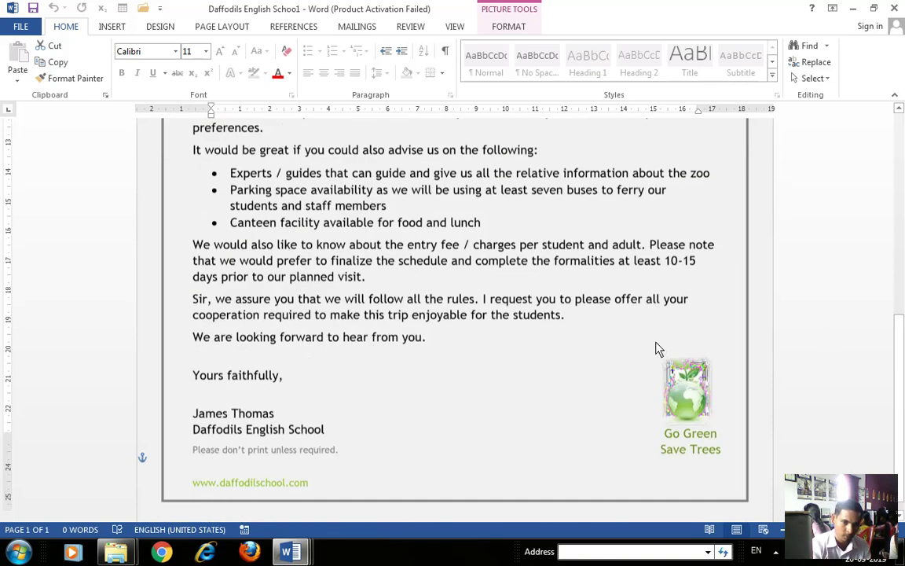
scroll(652, 349, up, 10)
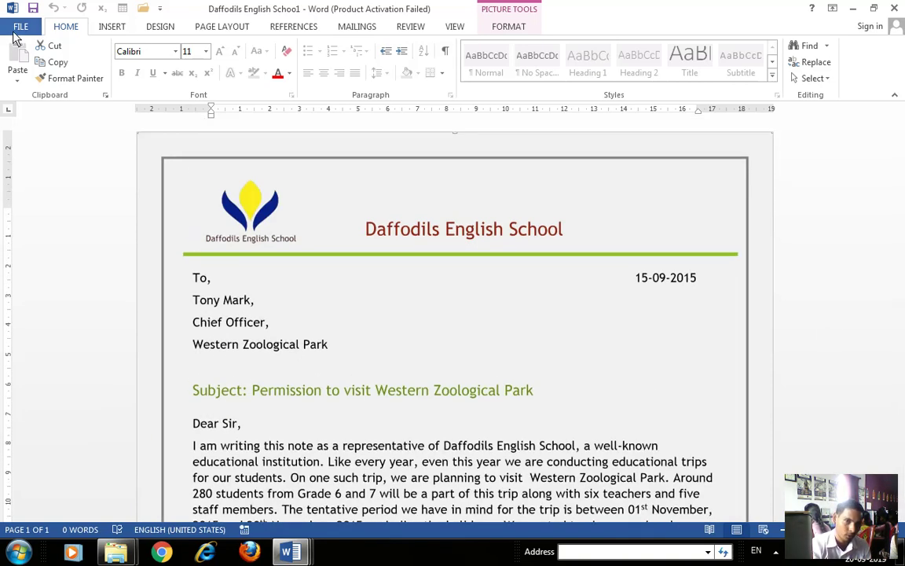
click(20, 30)
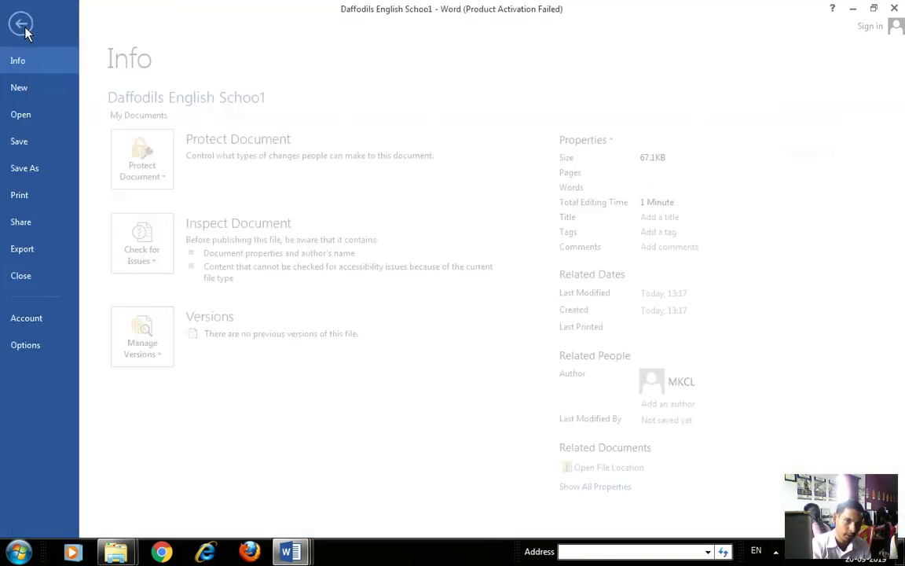
click(35, 146)
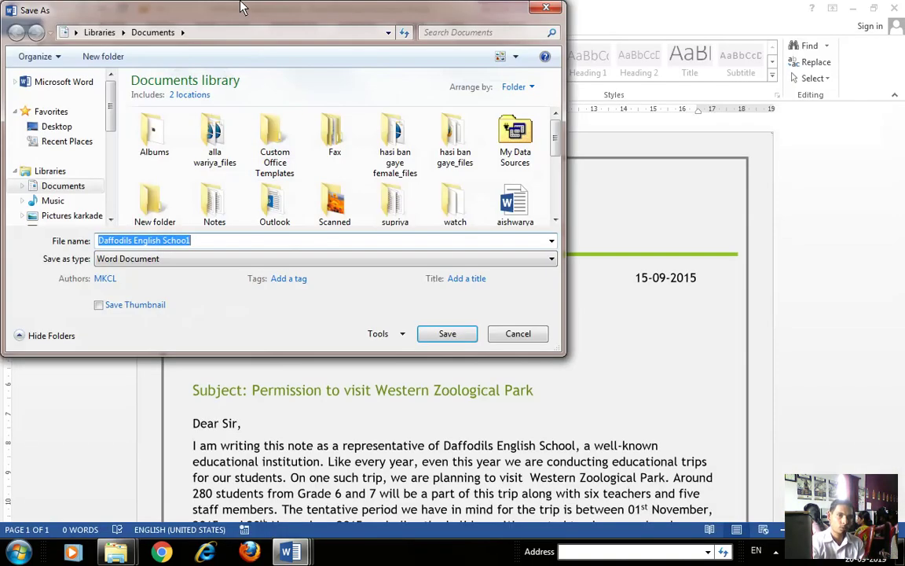
drag(297, 13, 474, 166)
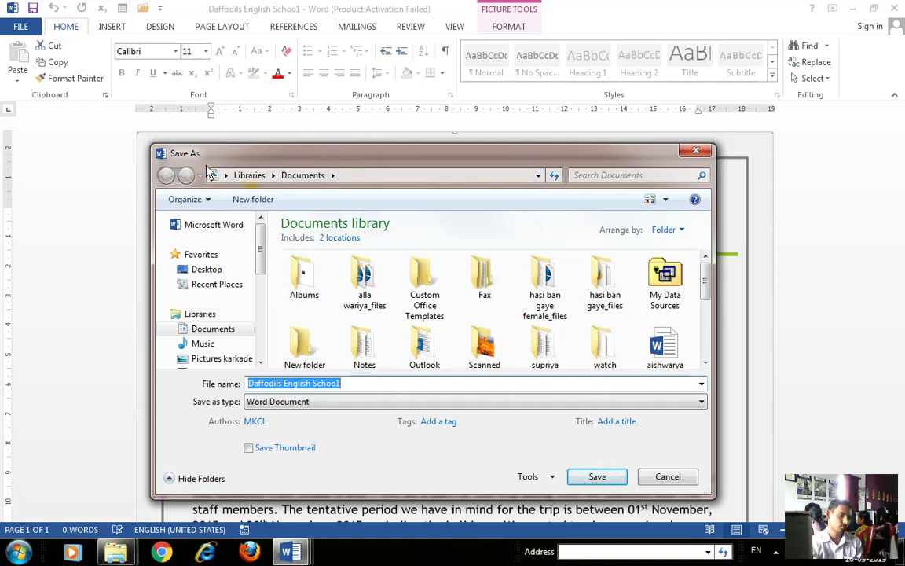
click(360, 385)
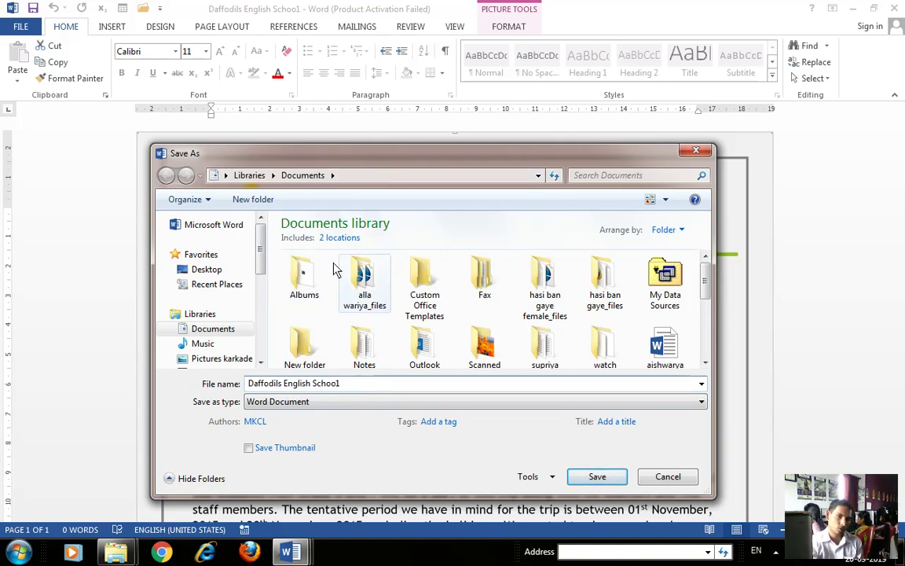
Step: Browse possible save locations for the letter: Local Disk (D:), the Desktop and one of the Desktop's folders
drag(260, 245, 259, 295)
click(229, 312)
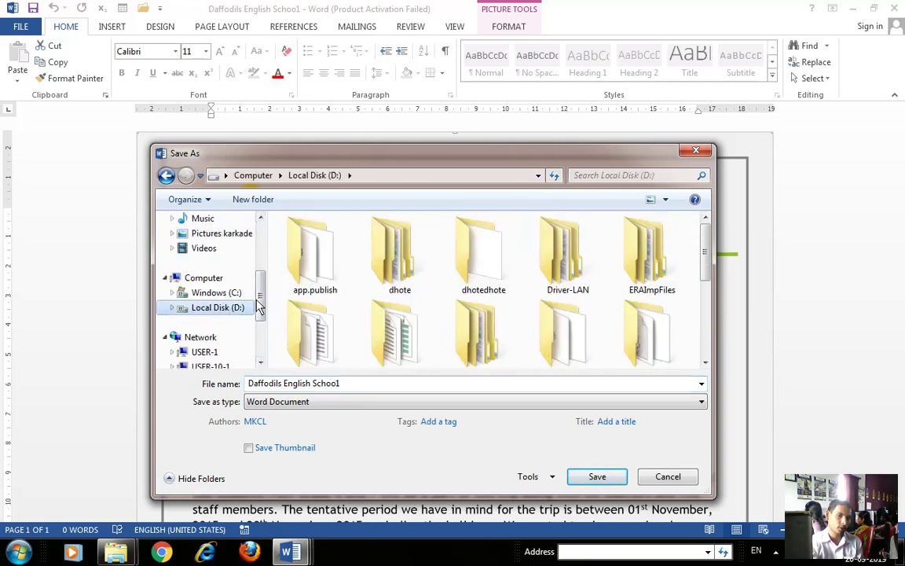
drag(705, 263, 705, 236)
drag(262, 279, 260, 211)
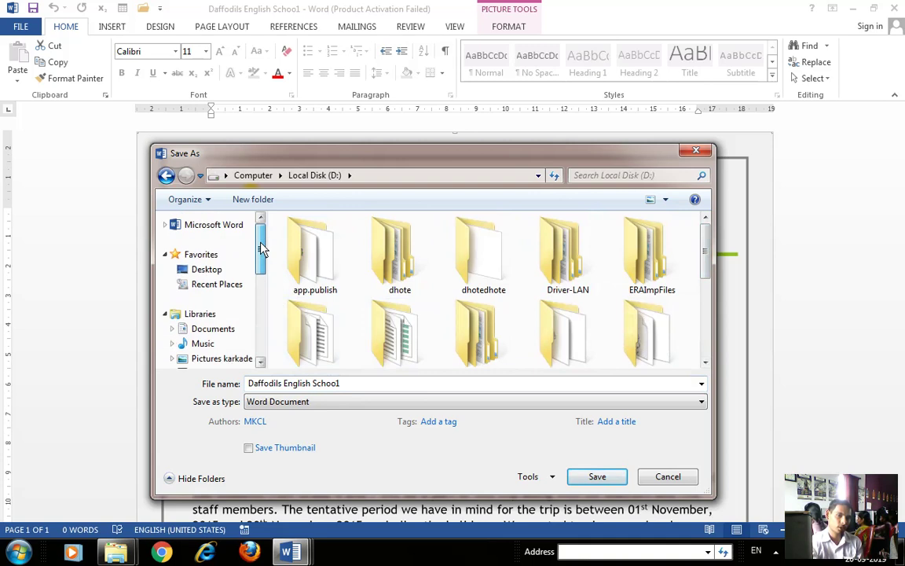
click(207, 271)
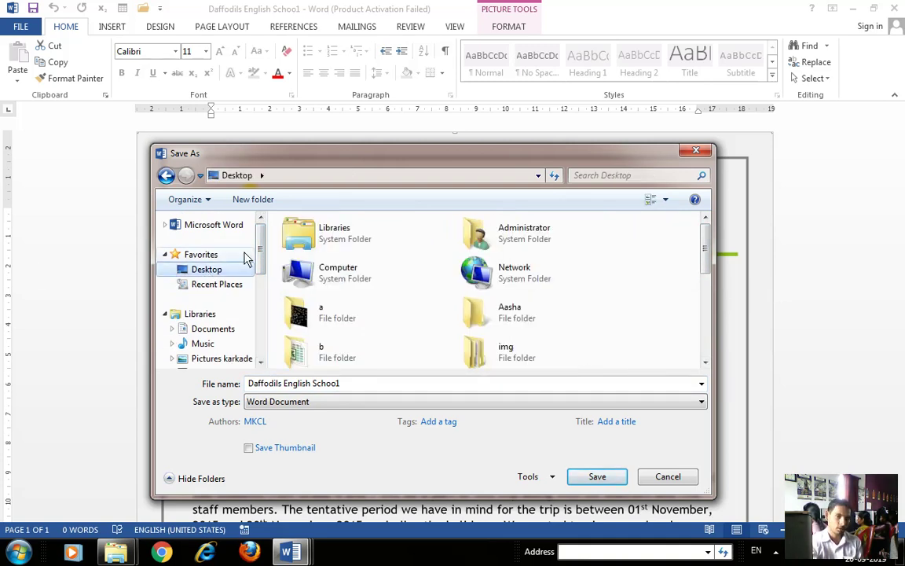
mouse_move(258, 259)
mouse_down()
mouse_move(265, 297)
mouse_move(269, 261)
mouse_up()
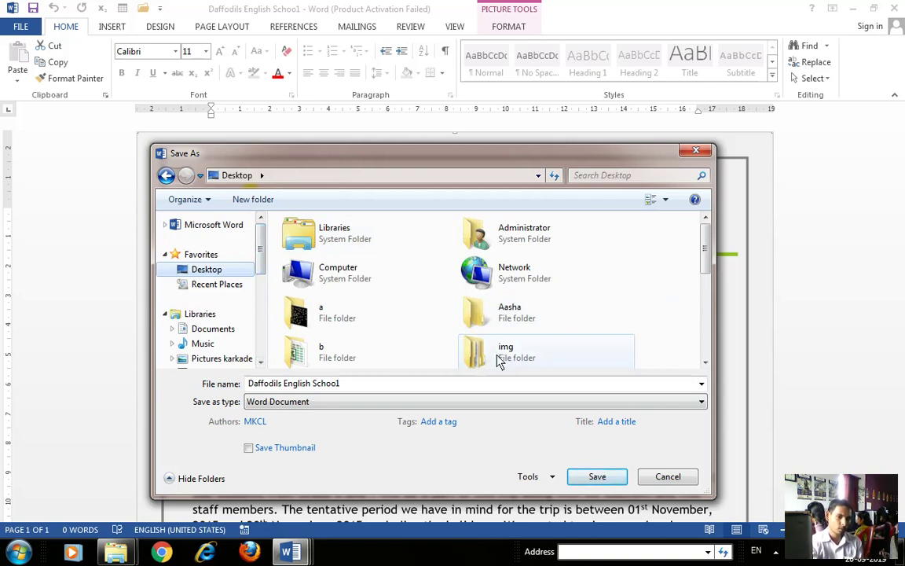
double_click(518, 319)
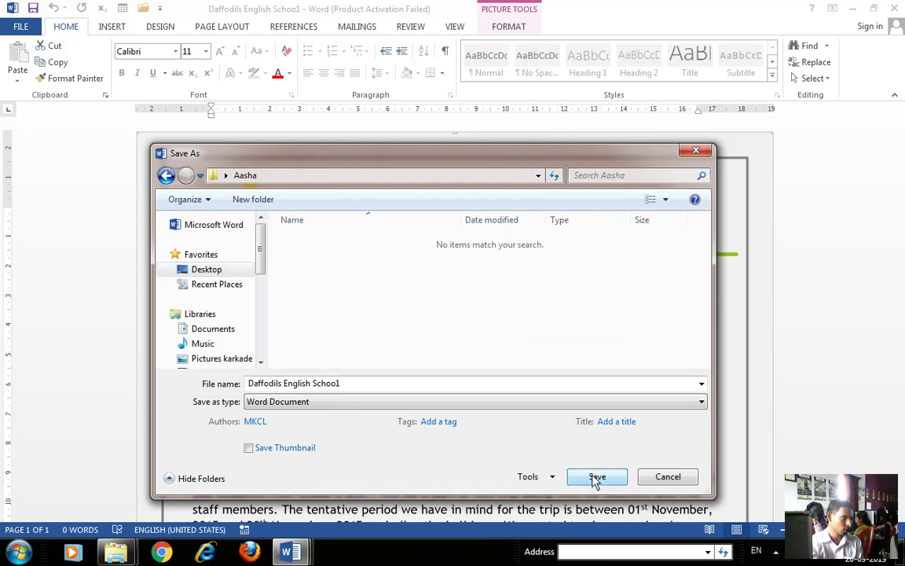
click(165, 176)
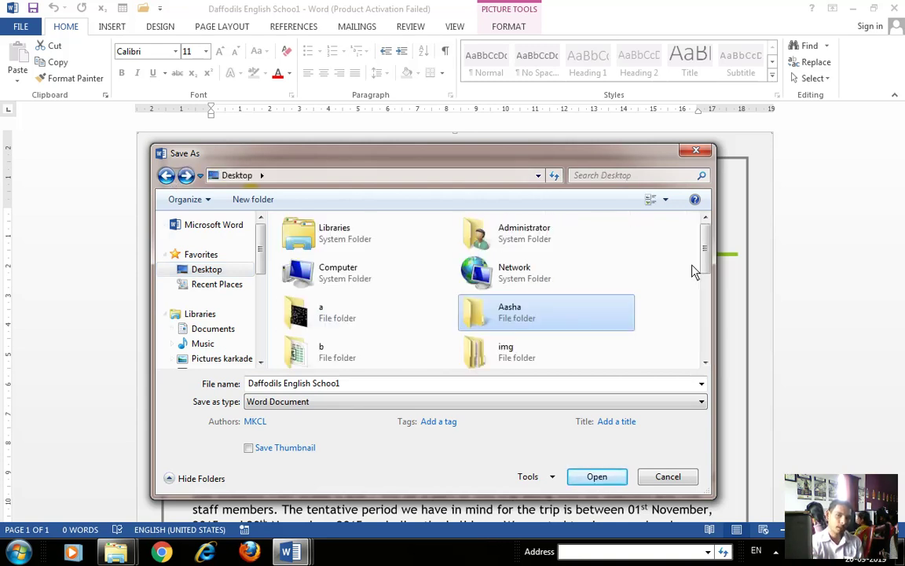
drag(705, 255, 695, 228)
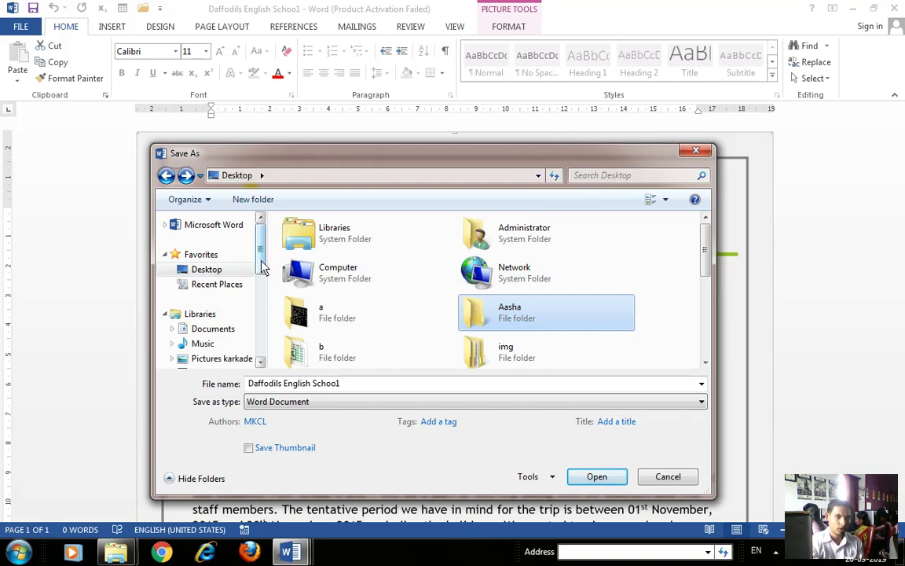
Step: Save the letter as a Word document named "Daffodils English Schoo1" on Local Disk (D:)
click(263, 266)
click(208, 279)
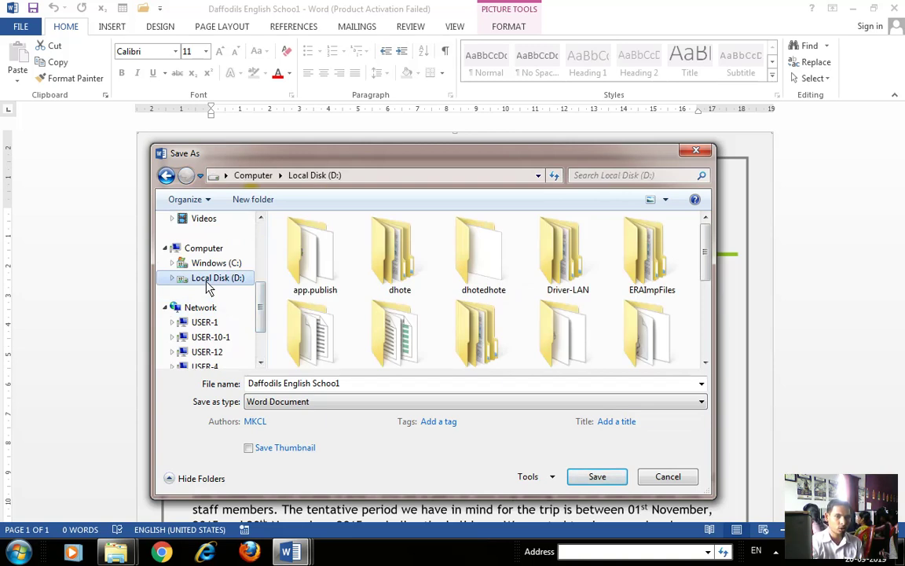
scroll(632, 240, down, 5)
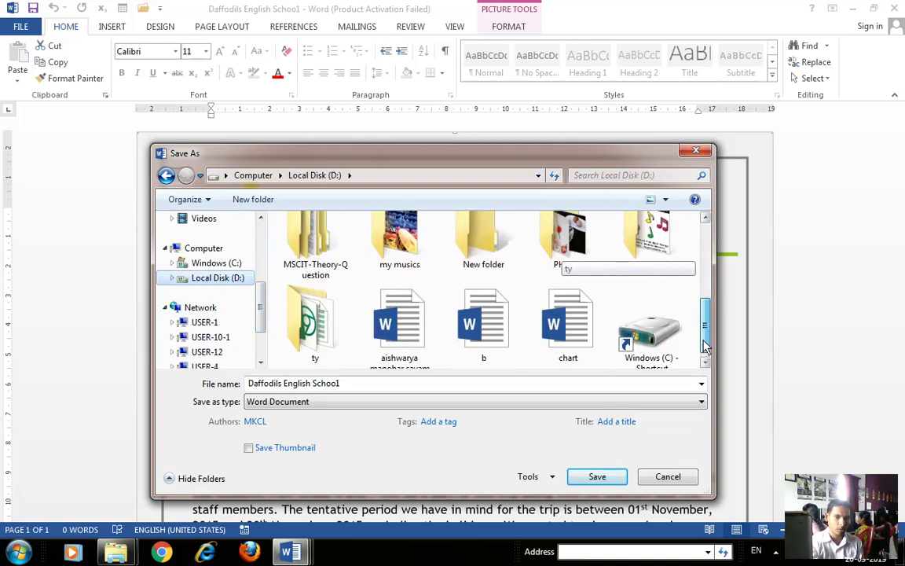
click(596, 477)
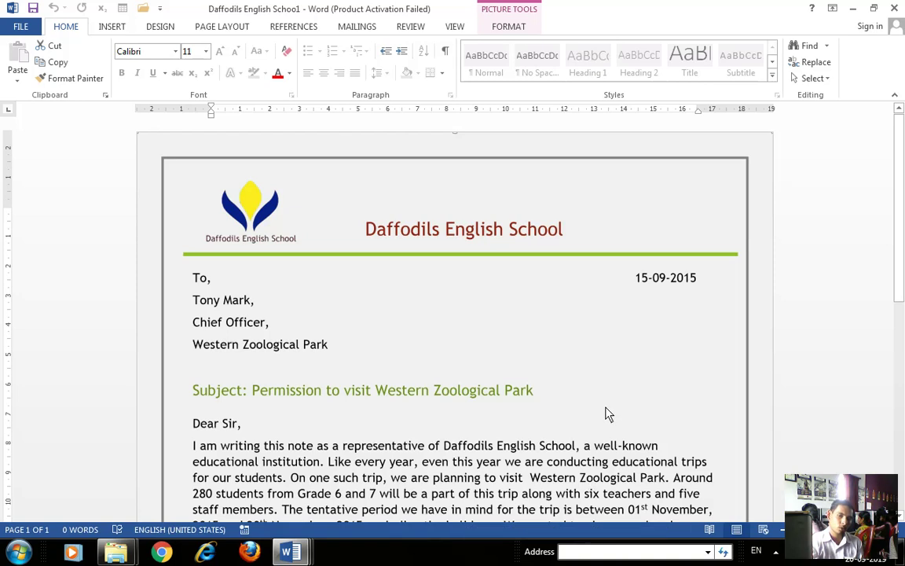
Step: Minimize all open Word windows to reveal the desktop
click(854, 8)
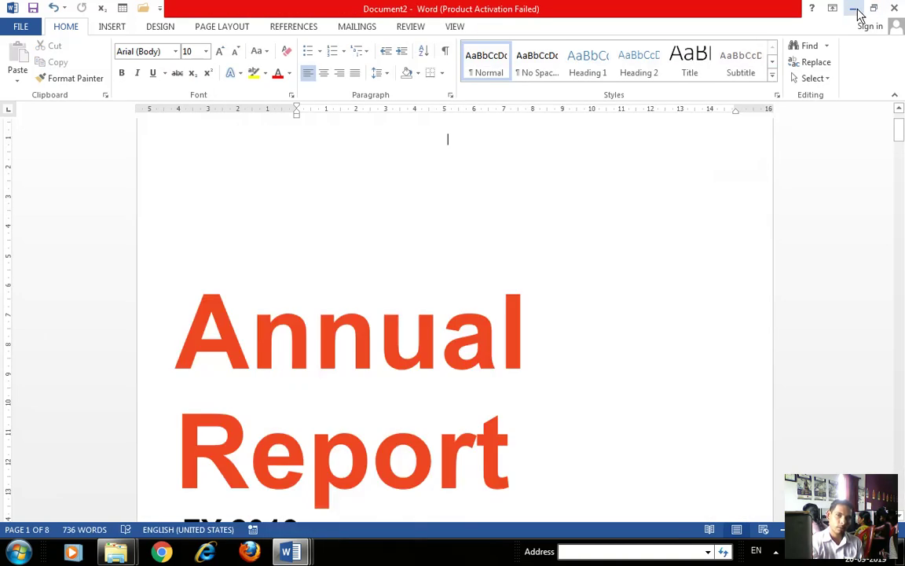
click(857, 11)
click(857, 11)
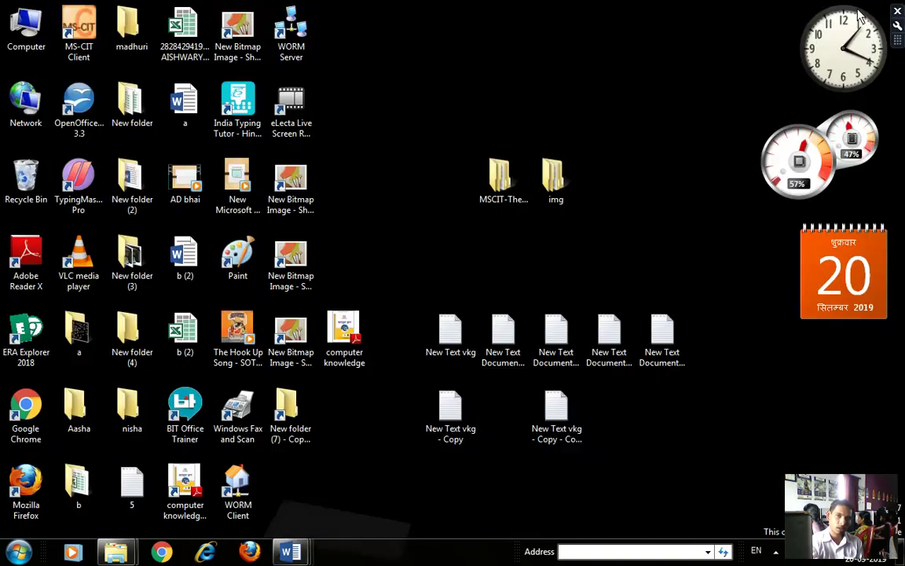
click(23, 553)
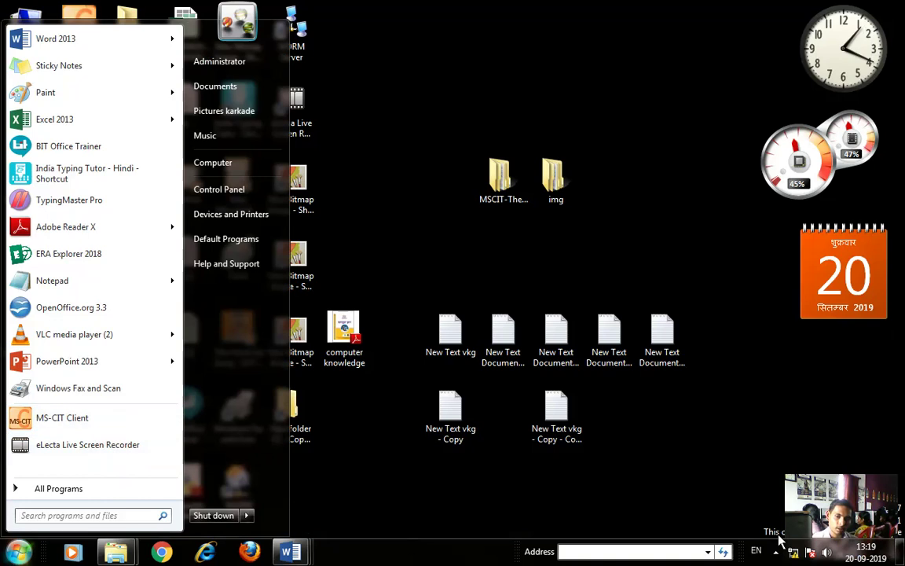
click(844, 499)
right_click(676, 151)
click(729, 193)
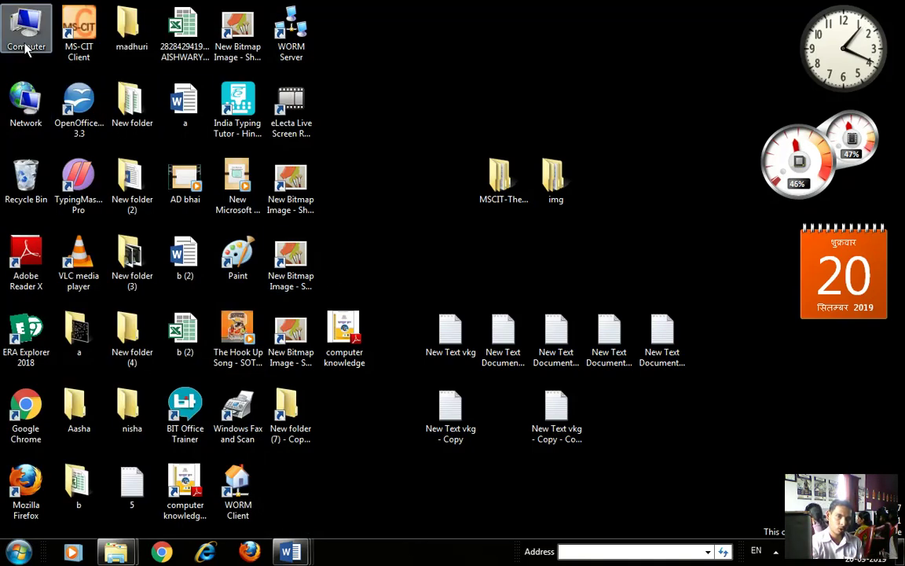
Step: Open Local Disk (D:) in a maximized Explorer window and locate the saved "Daffodils English Schoo1" Word document
double_click(26, 32)
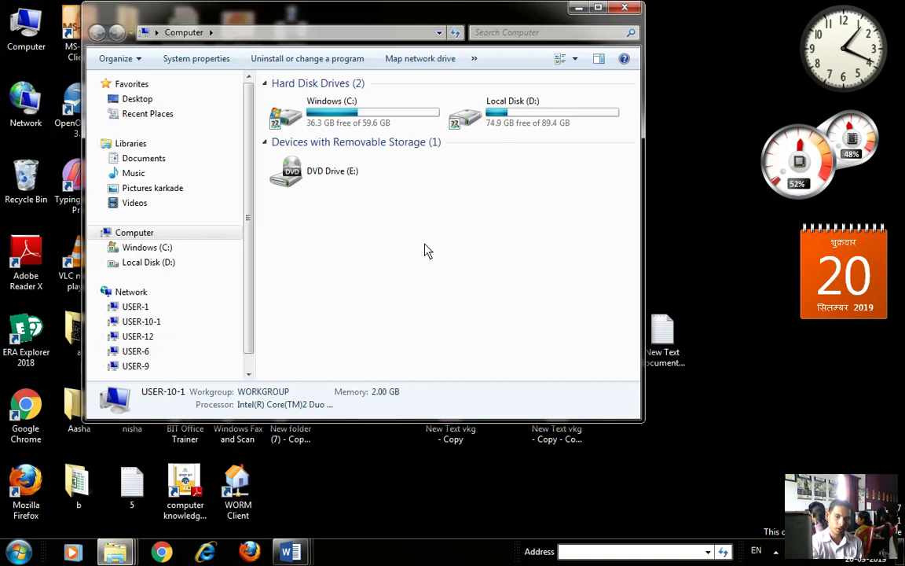
double_click(501, 114)
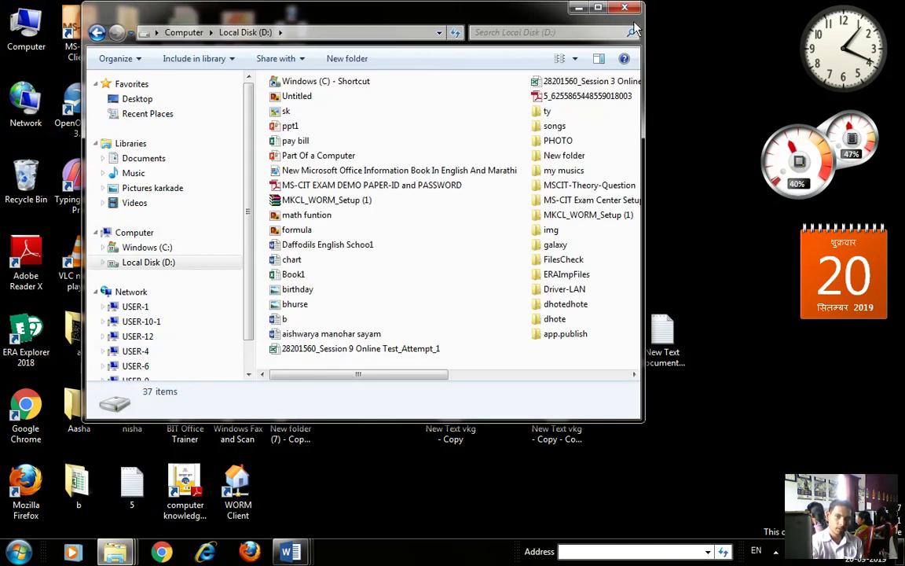
double_click(528, 11)
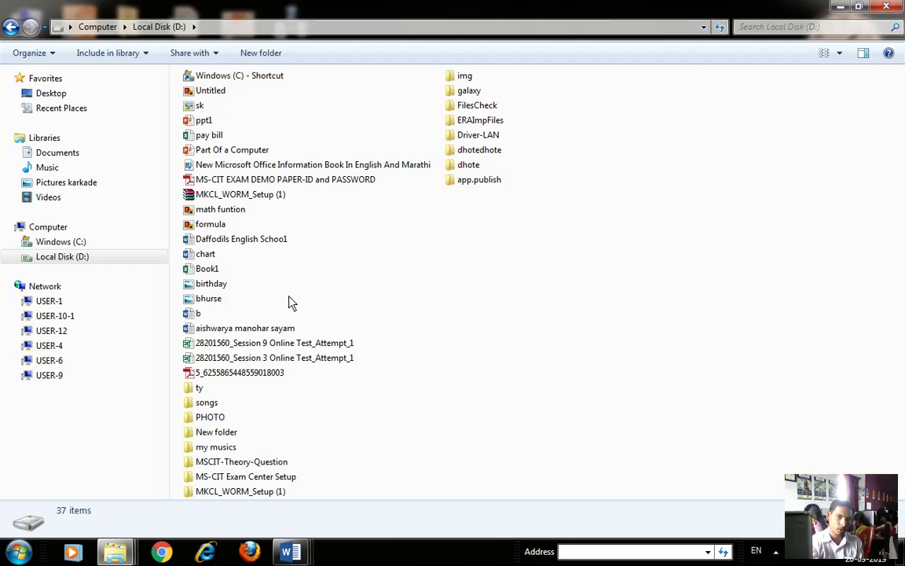
mouse_move(239, 249)
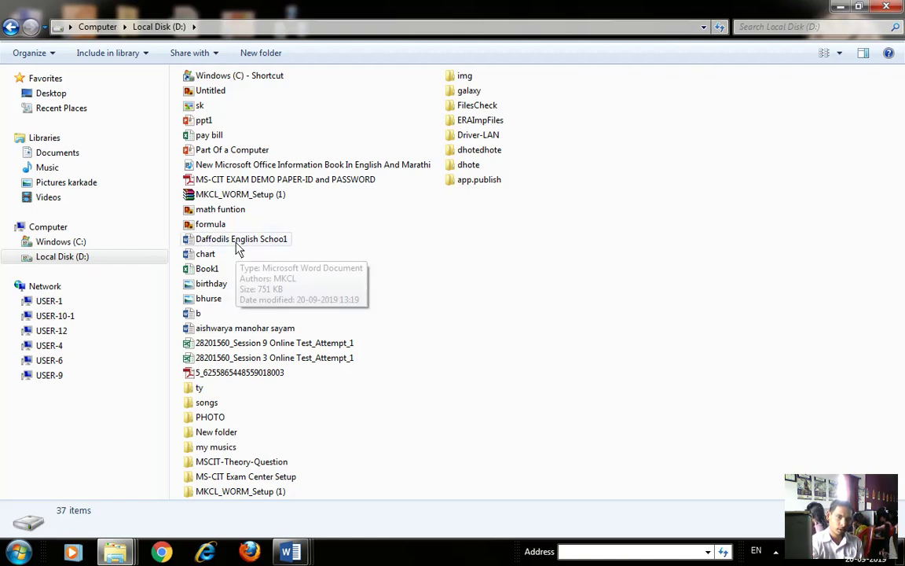
click(239, 247)
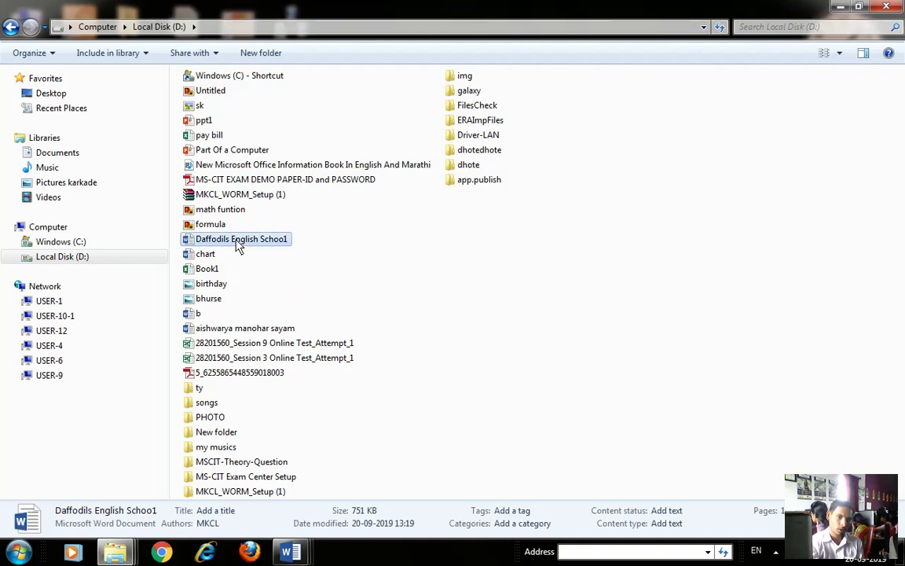
Step: Close the "chart" document and the annual report "Document2", discarding the report's changes
key(alt+Tab)
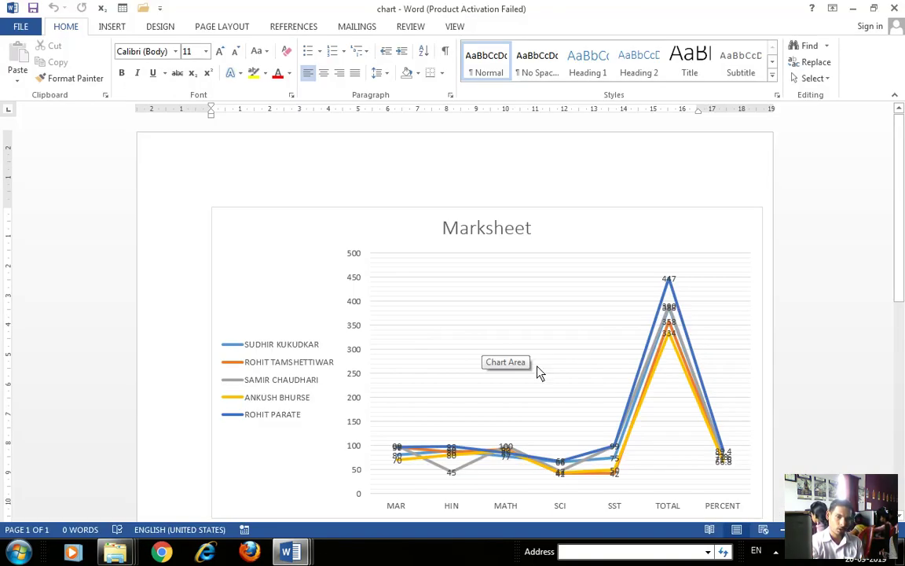
click(852, 8)
click(890, 8)
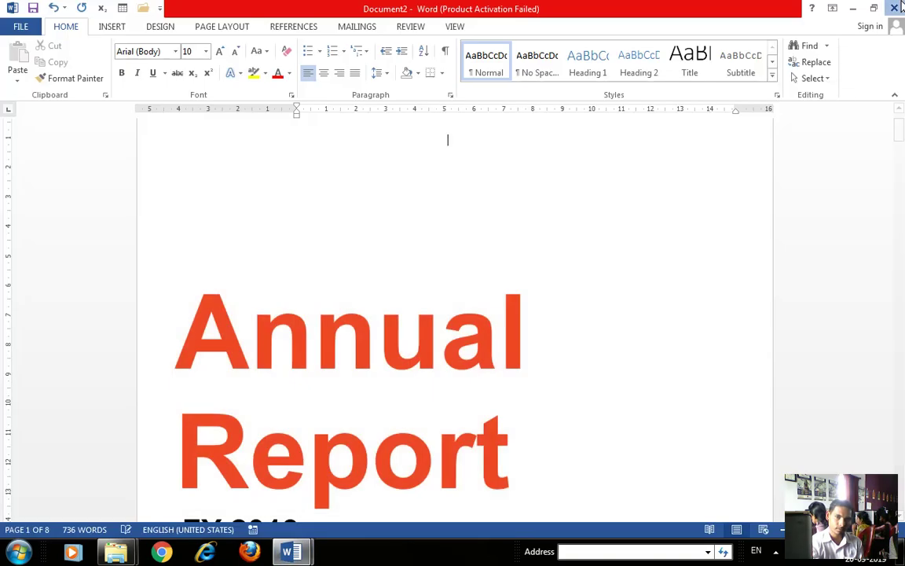
key(alt+F4)
click(454, 304)
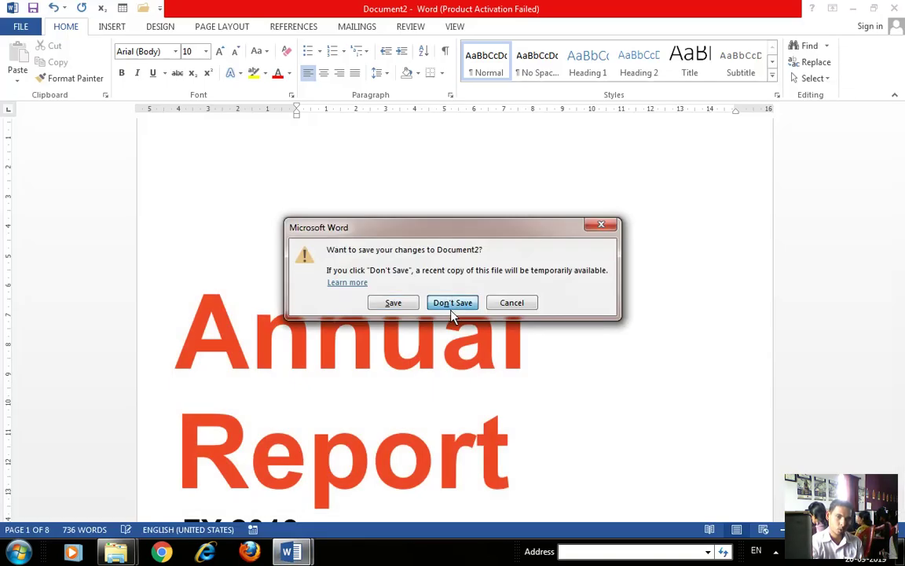
click(457, 303)
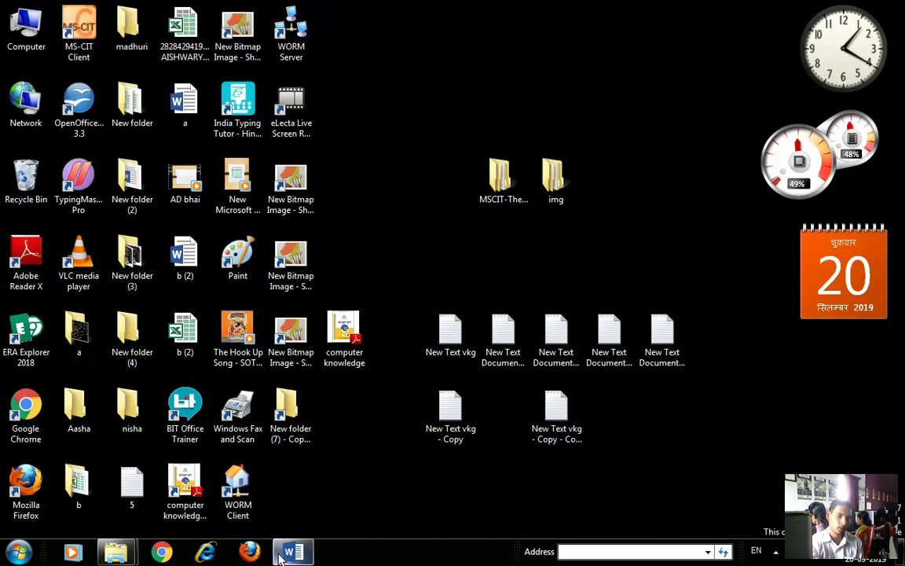
Step: Bring up the Daffodils English School letter and save it again with Save As on drive D: as "Daffodils English Schoo1"
click(289, 554)
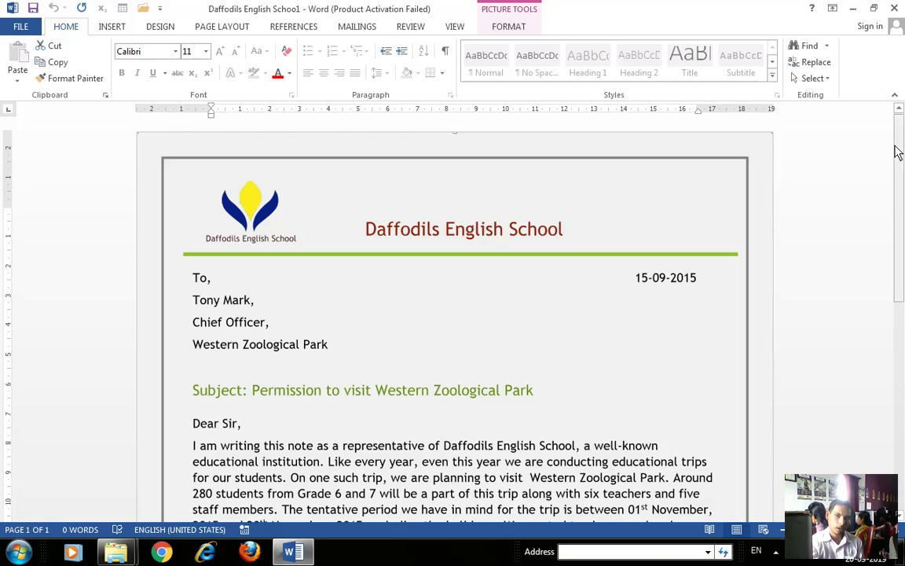
scroll(902, 297, down, 1)
scroll(902, 297, up, 2)
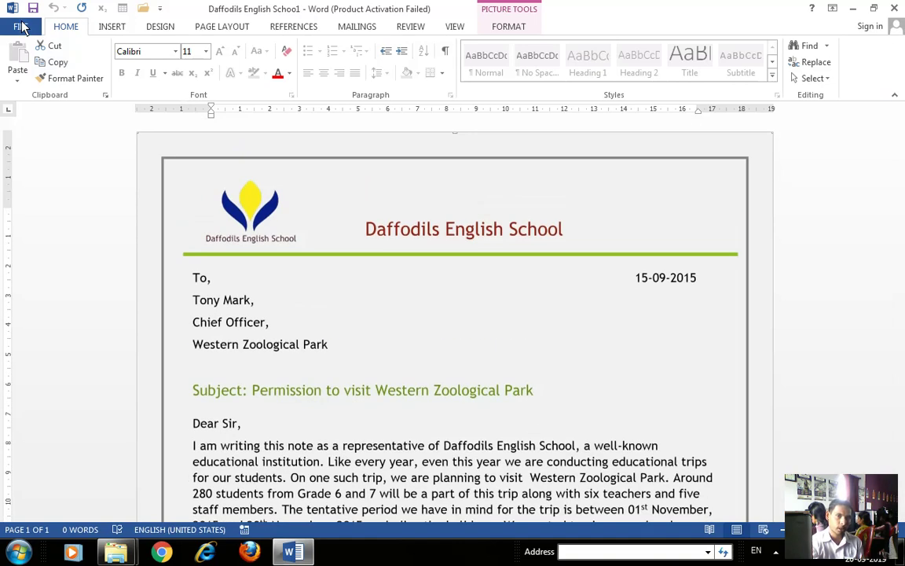
click(21, 26)
click(32, 167)
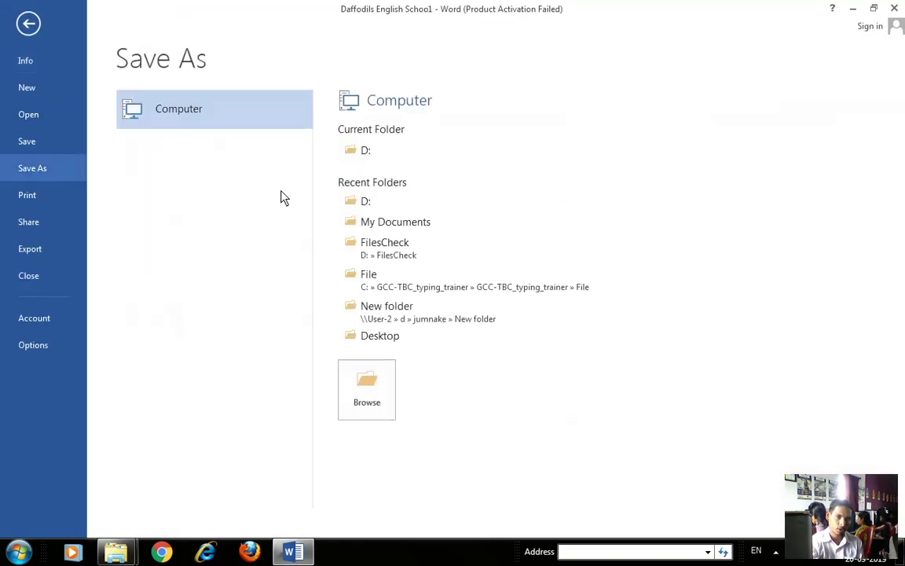
click(365, 150)
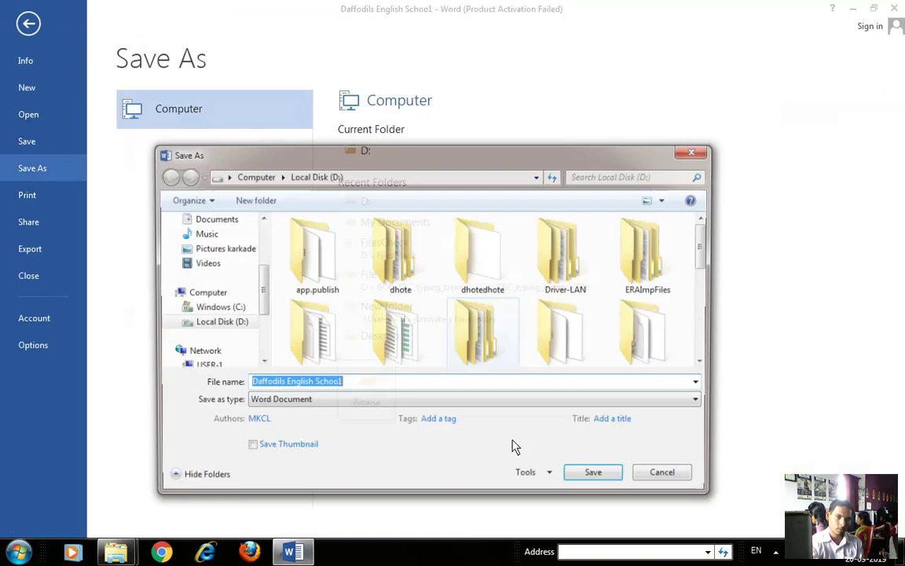
click(598, 477)
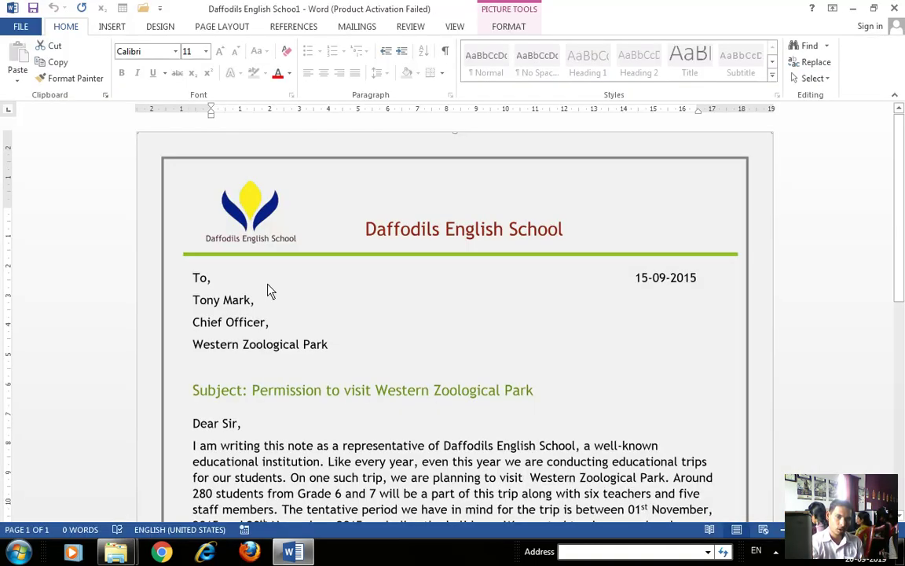
click(20, 26)
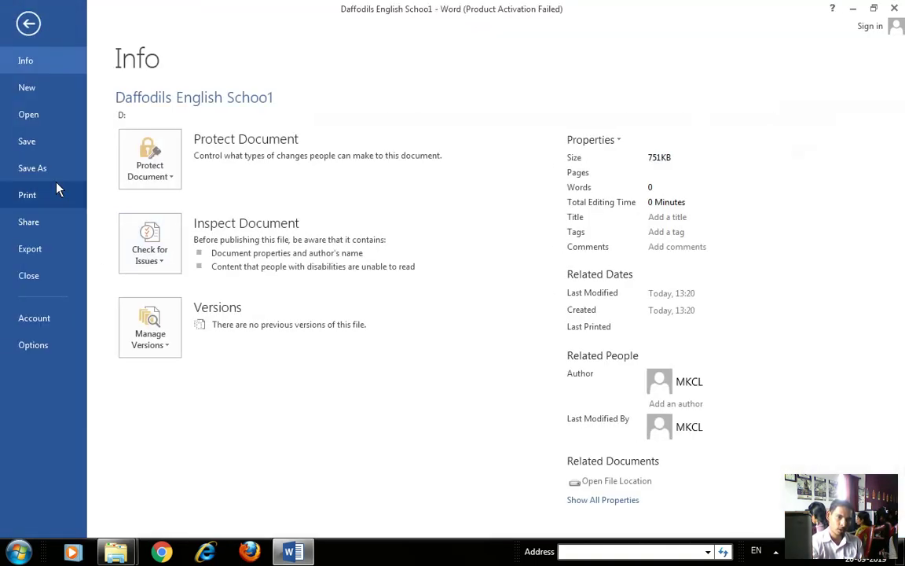
click(32, 167)
click(30, 24)
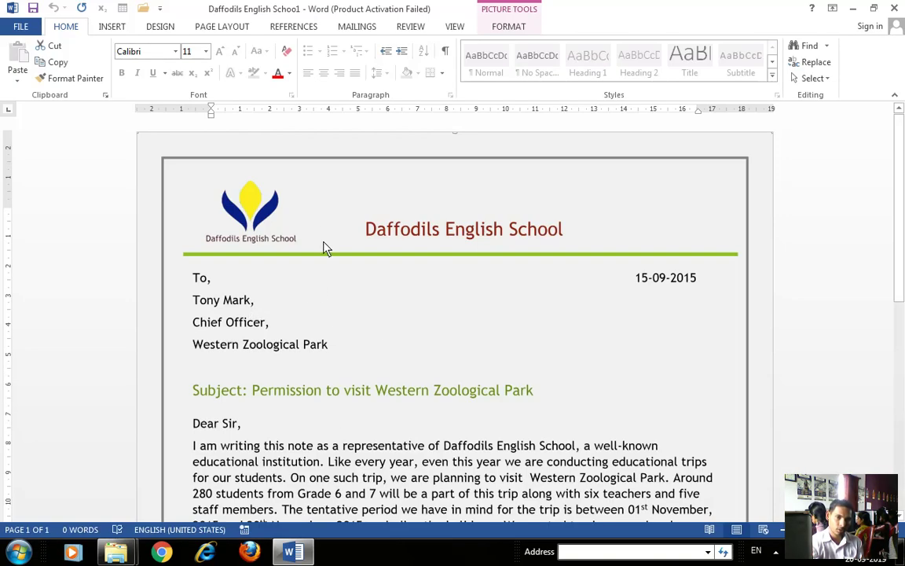
Step: Draw a rectangle about 2.3 cm high and 2.11 cm wide in the letter, placed just below the date
click(113, 26)
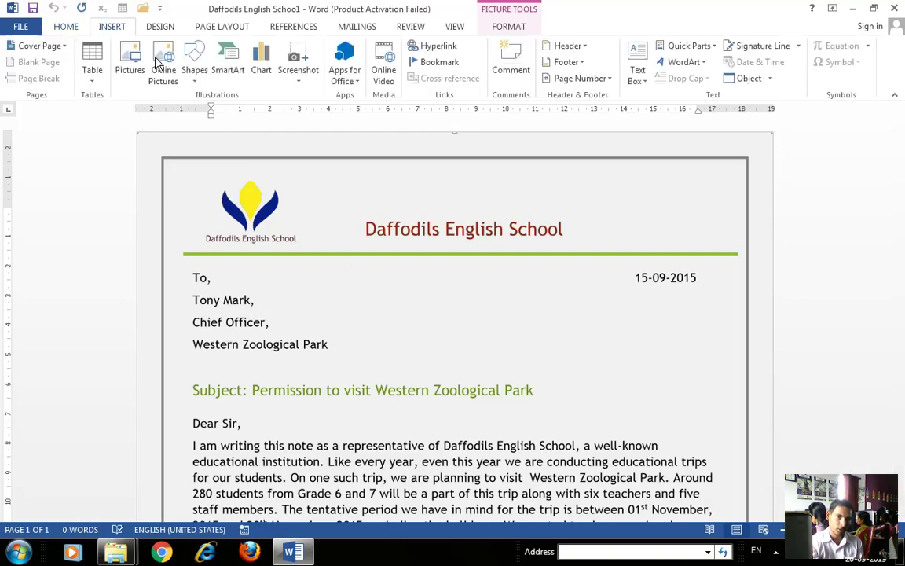
click(196, 57)
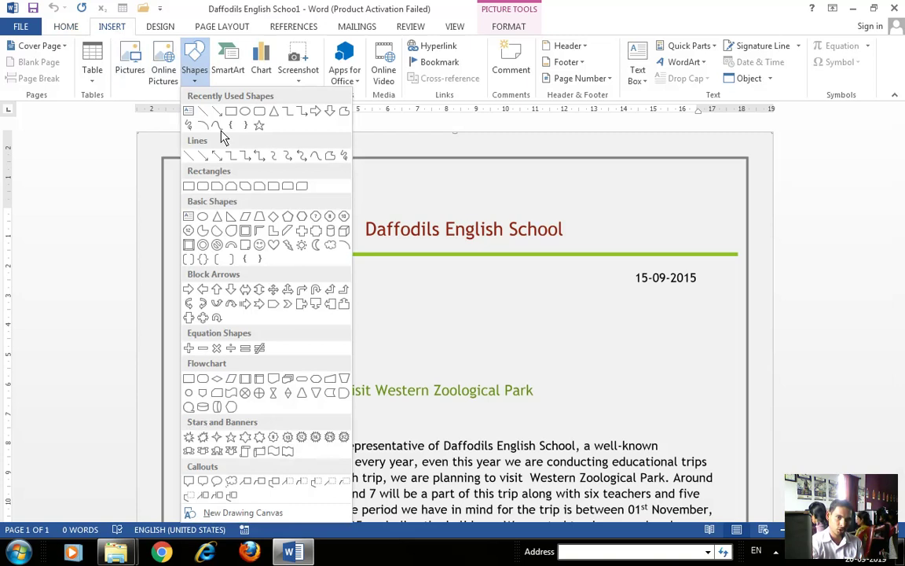
click(209, 110)
drag(450, 181, 597, 210)
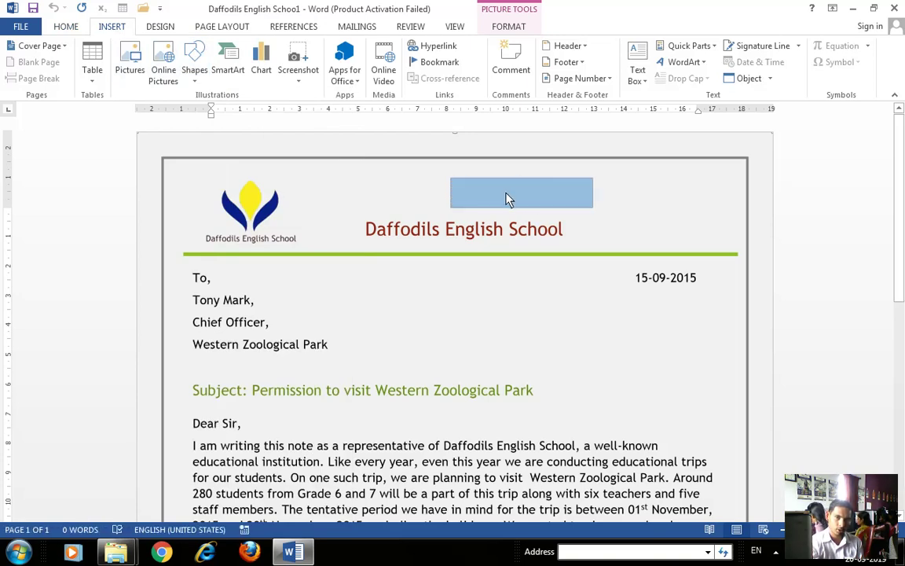
mouse_move(507, 198)
mouse_down()
mouse_move(452, 201)
mouse_move(435, 235)
mouse_move(420, 235)
mouse_move(653, 213)
mouse_move(666, 189)
mouse_move(597, 238)
mouse_move(646, 219)
mouse_move(672, 269)
mouse_move(664, 267)
mouse_up()
drag(687, 233, 660, 342)
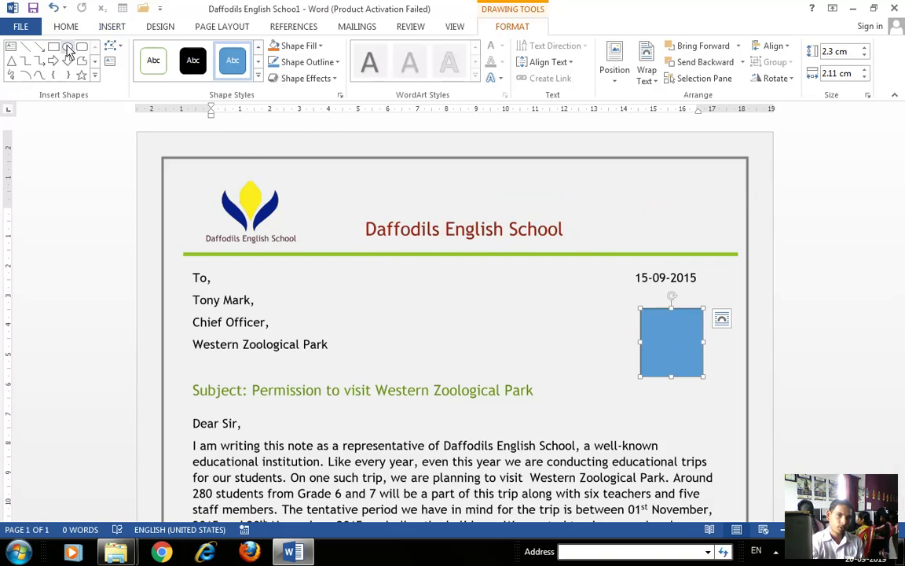
Step: Save the letter with the added rectangle using Save As on drive D:, keeping the name "Daffodils English Schoo1" and Word Document type
click(22, 27)
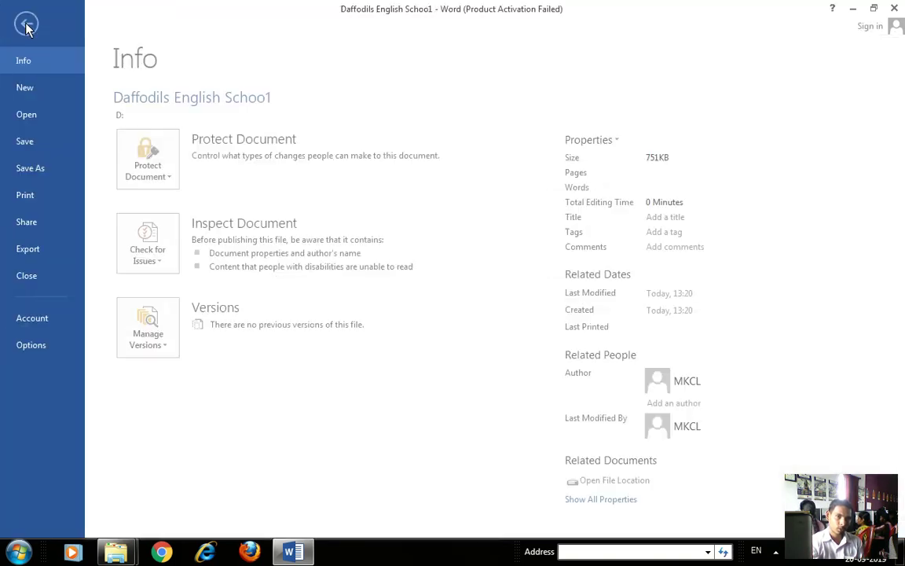
click(44, 172)
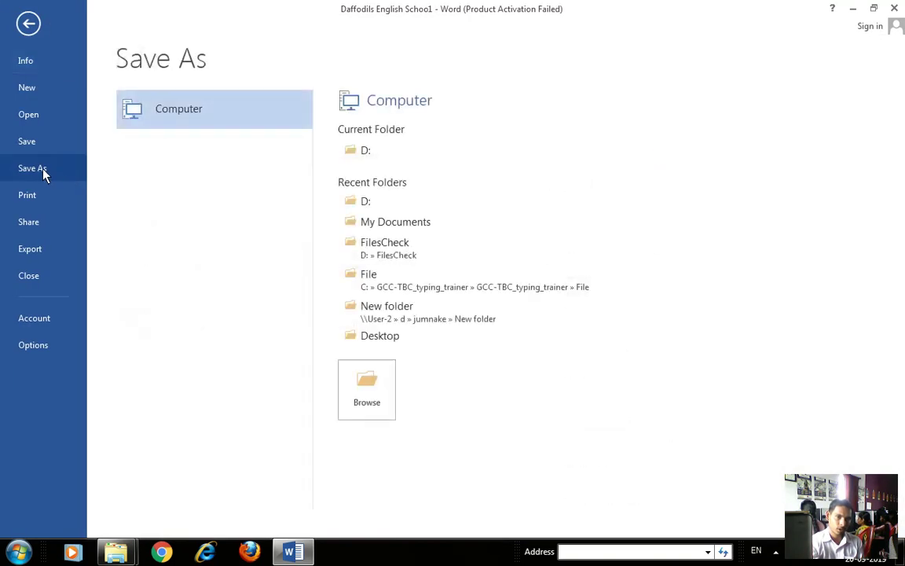
click(367, 150)
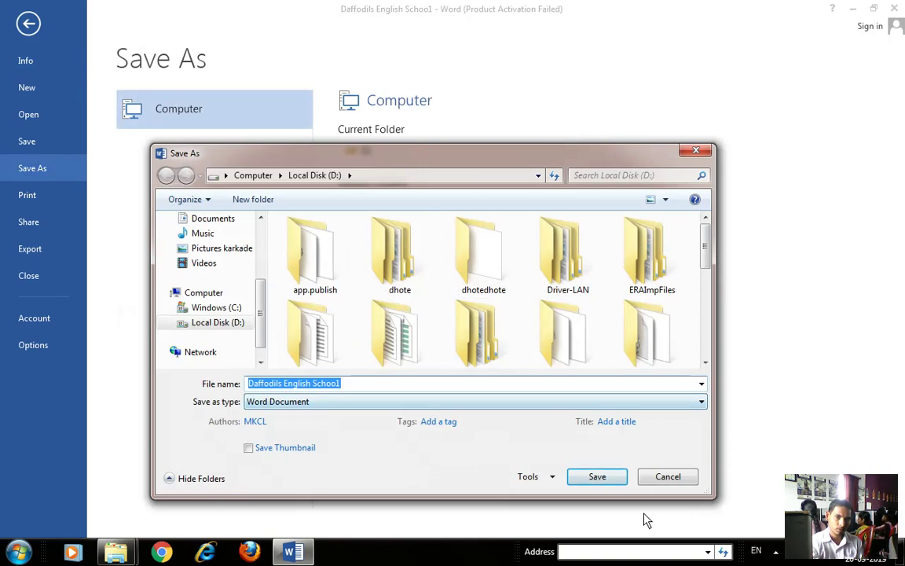
click(597, 480)
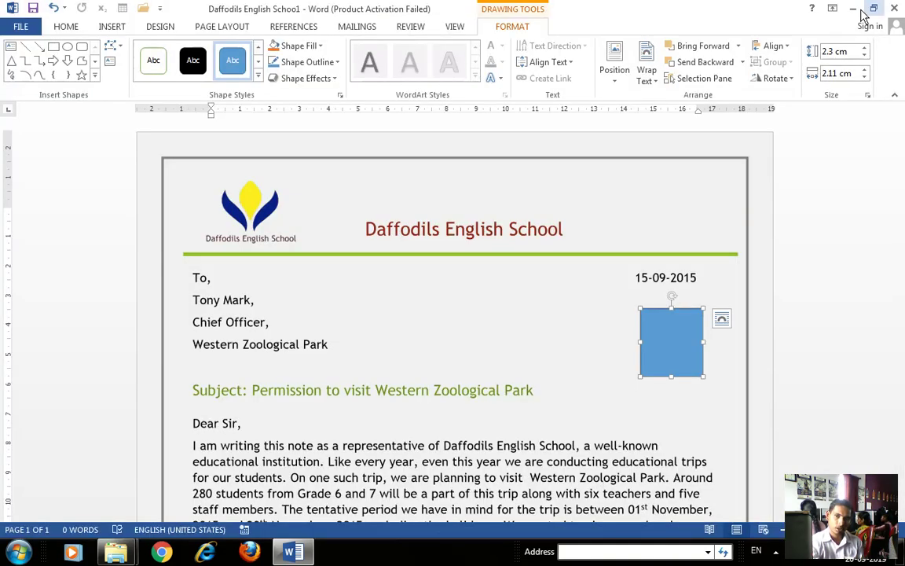
Step: Check Local Disk (D:) in Explorer for the "Daffodils English Schoo1" document, and return to the letter in Word
click(857, 9)
double_click(14, 35)
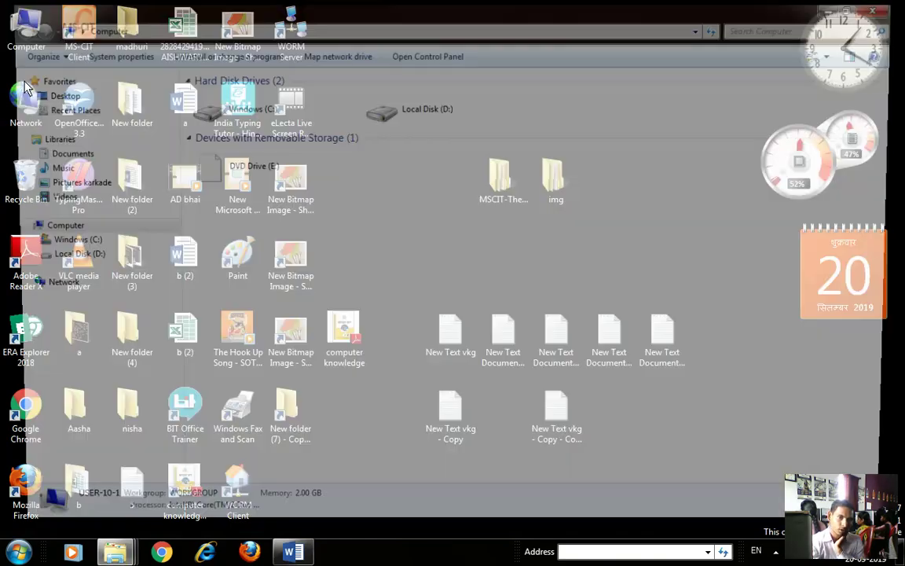
double_click(393, 95)
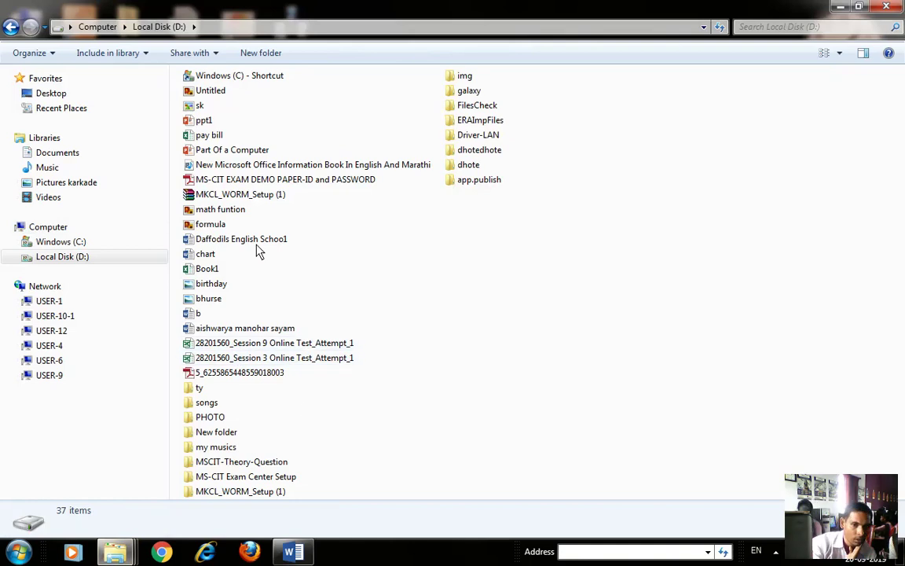
click(303, 553)
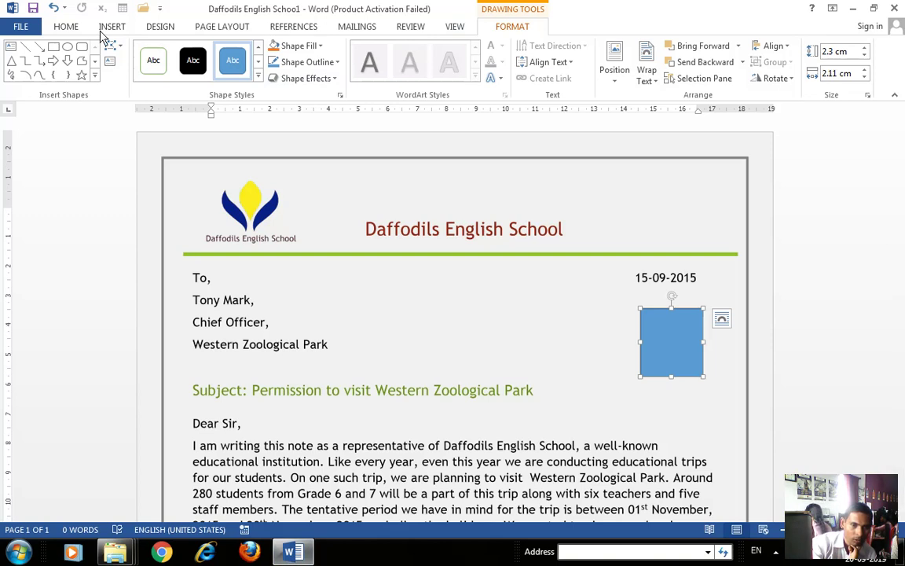
Step: Create a new blank document
click(24, 28)
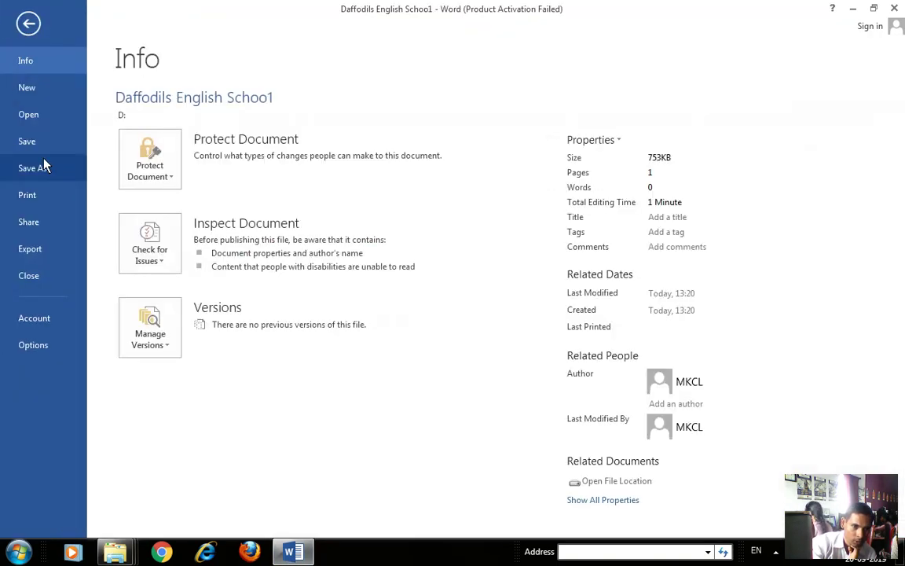
click(28, 24)
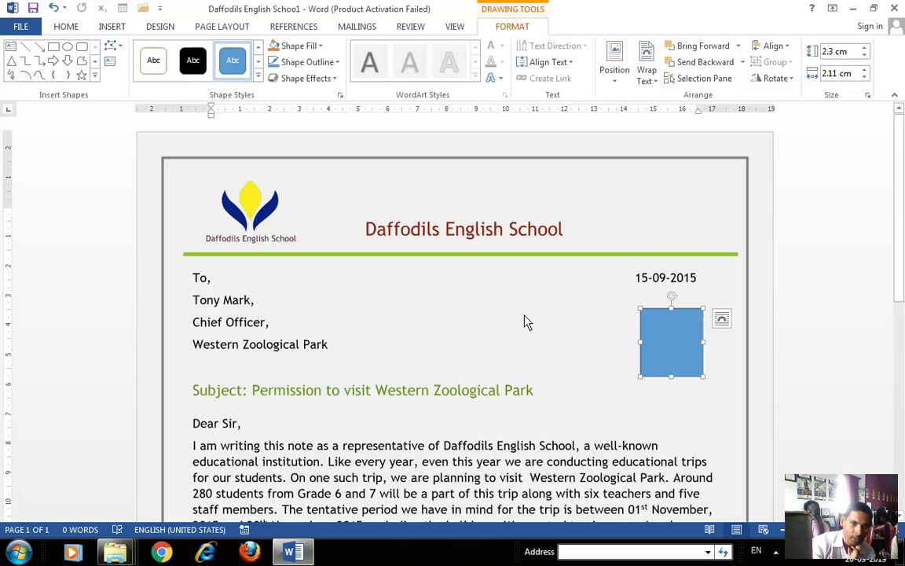
click(21, 26)
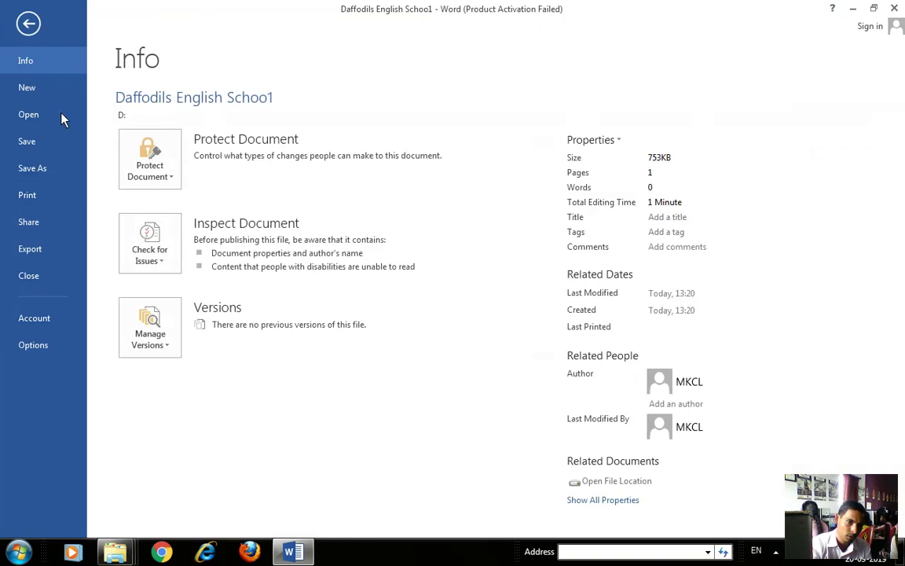
click(31, 87)
click(186, 252)
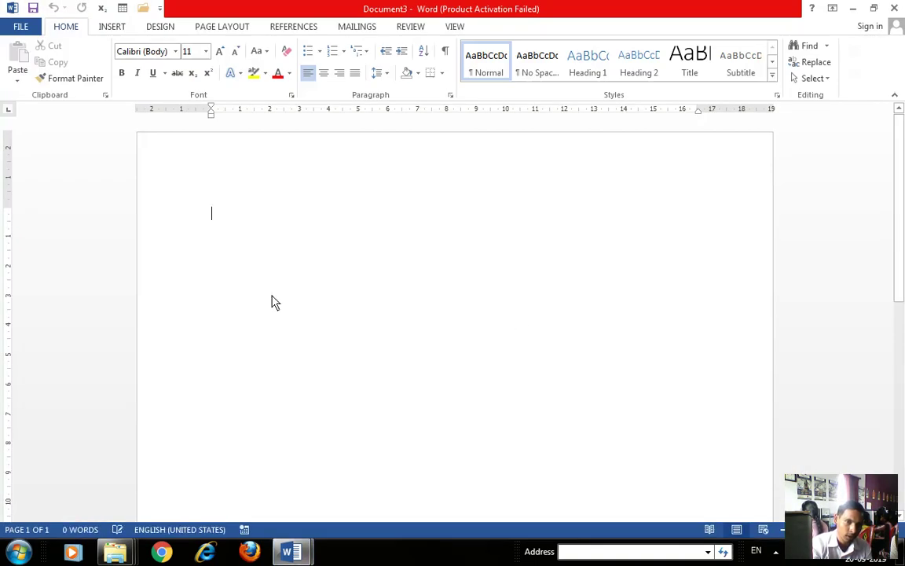
Step: Enter the text "Hello word" on the first line of the new blank document
right_click(242, 229)
click(202, 202)
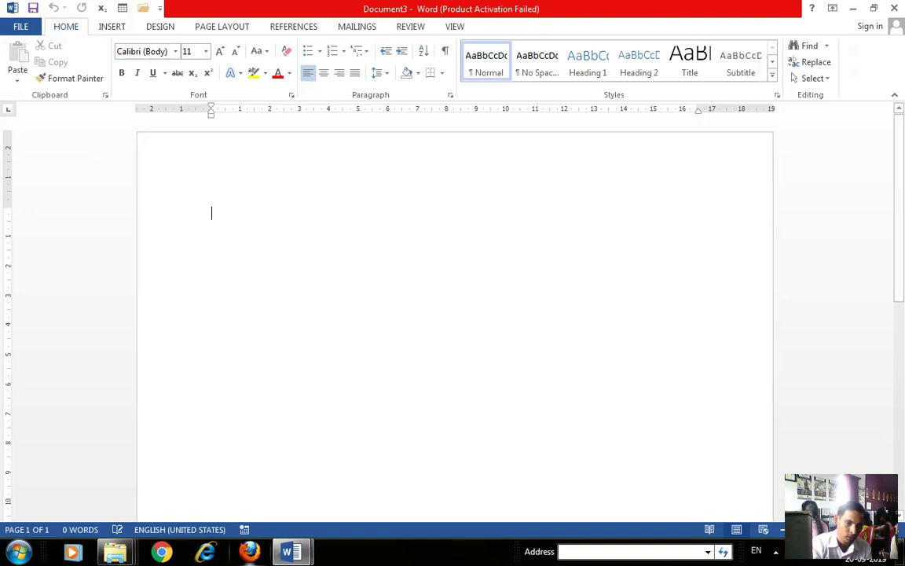
click(295, 554)
click(531, 224)
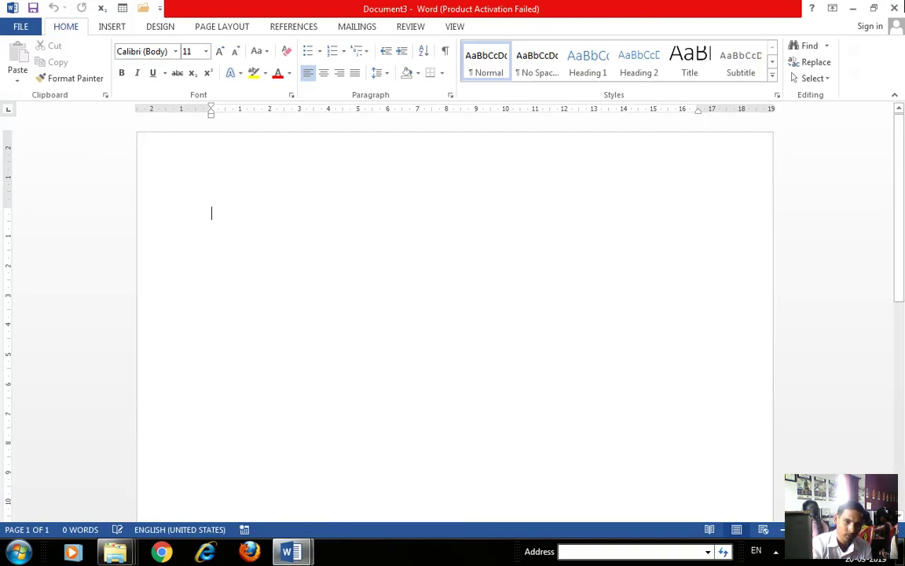
text(h)
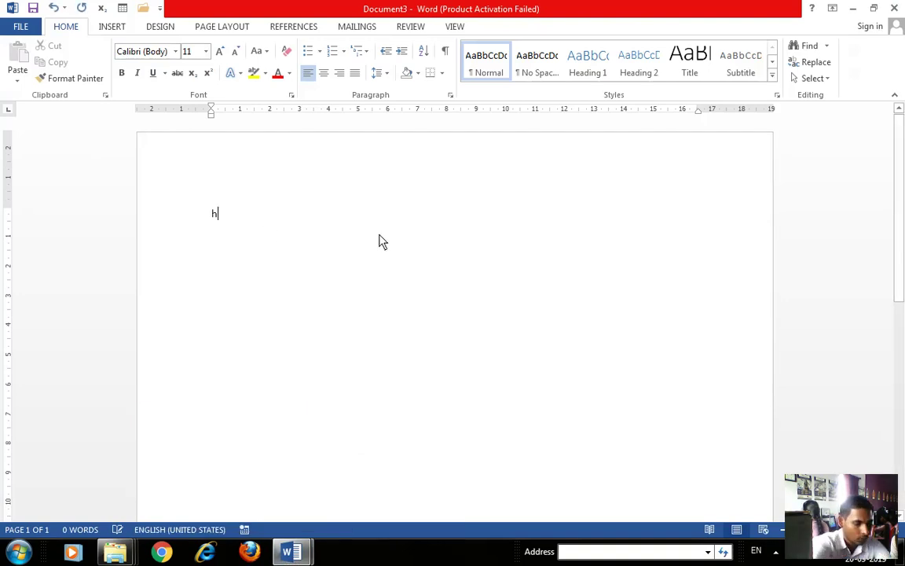
text(ello)
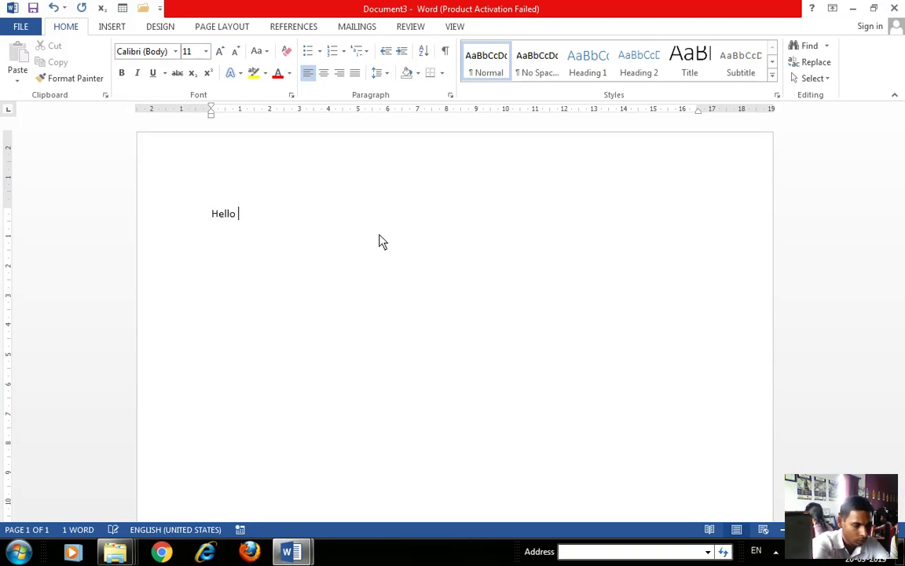
text(word)
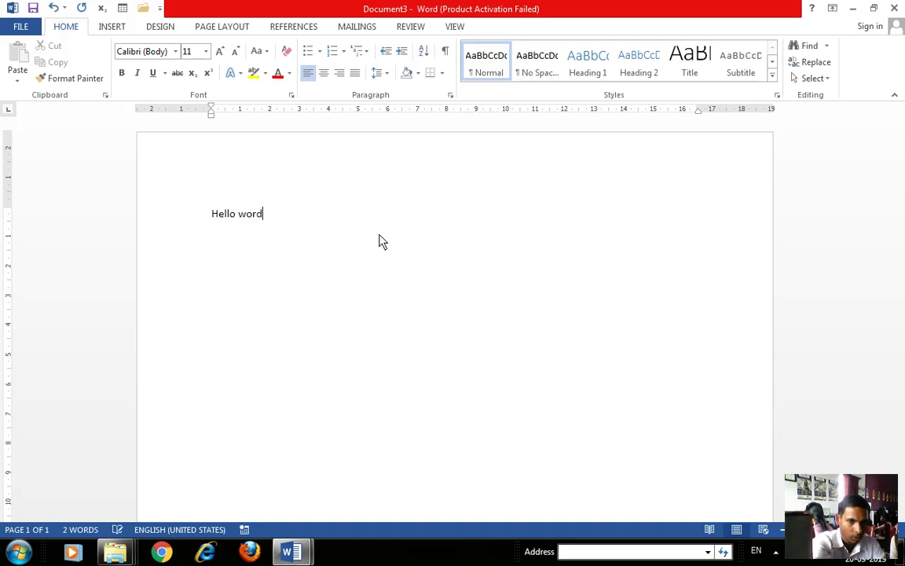
Step: Try to save the new document on drive D: over the existing "Daffodils English Schoo1" file, and cancel the Save As dialog
click(21, 26)
click(35, 168)
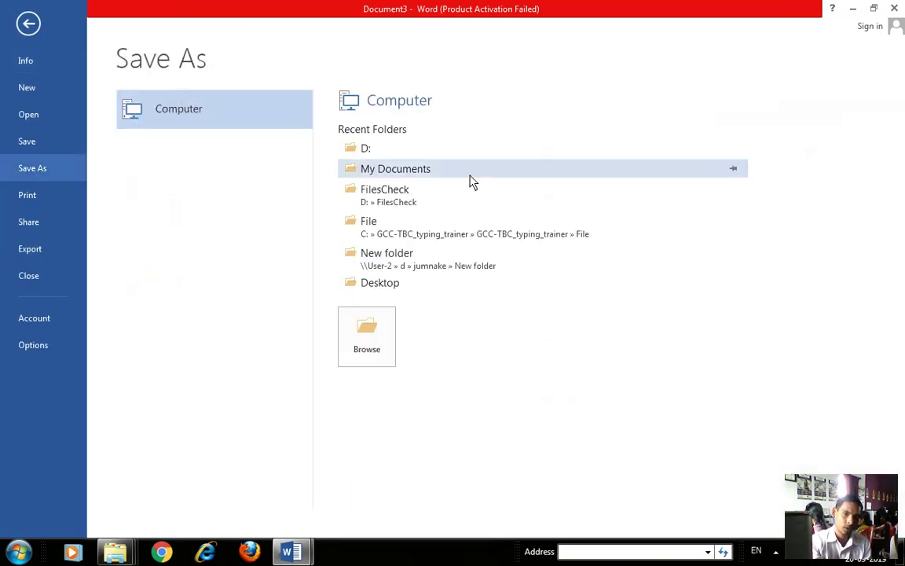
click(385, 150)
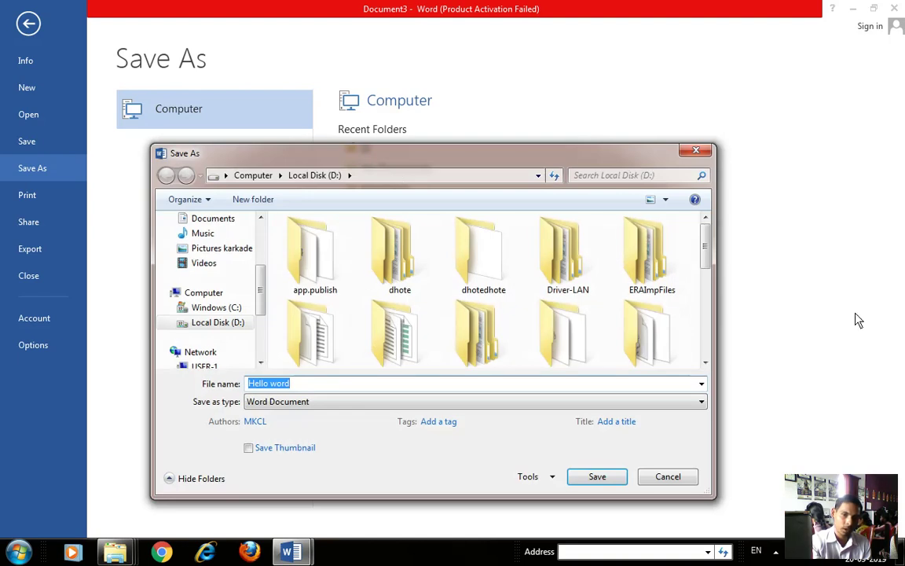
drag(711, 251, 703, 324)
click(649, 291)
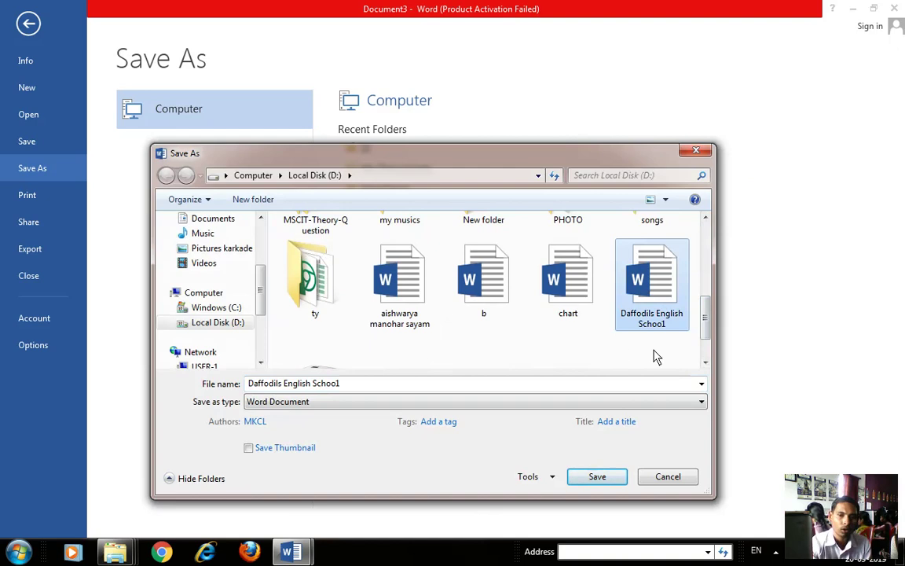
click(596, 482)
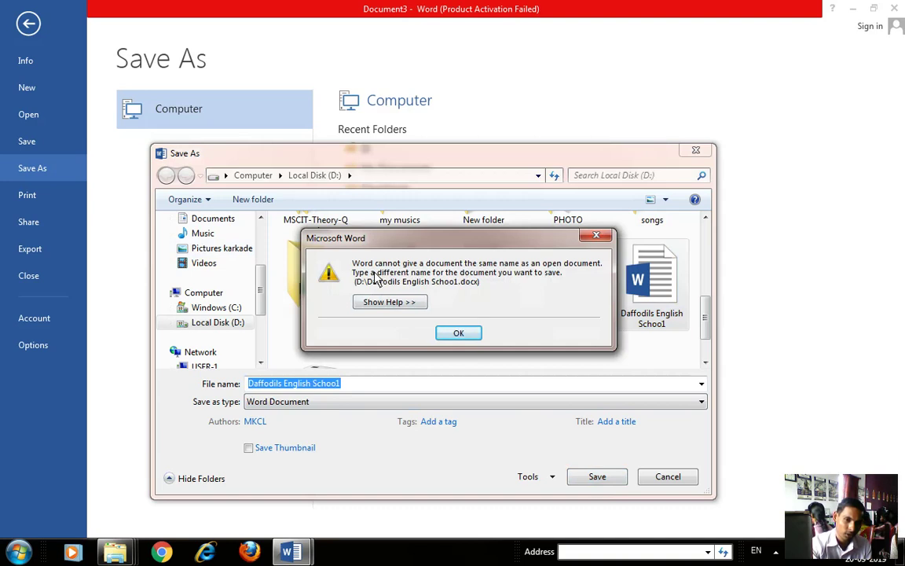
click(596, 235)
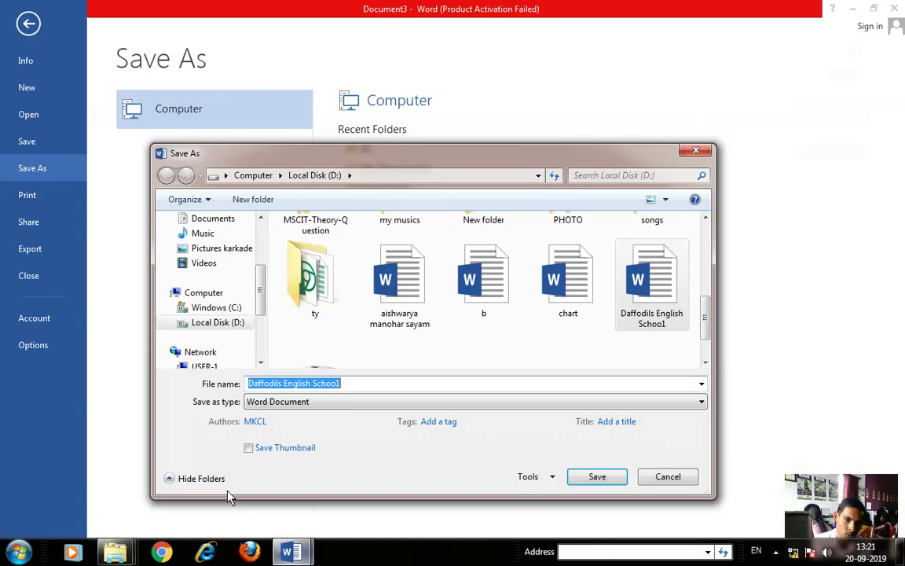
click(696, 149)
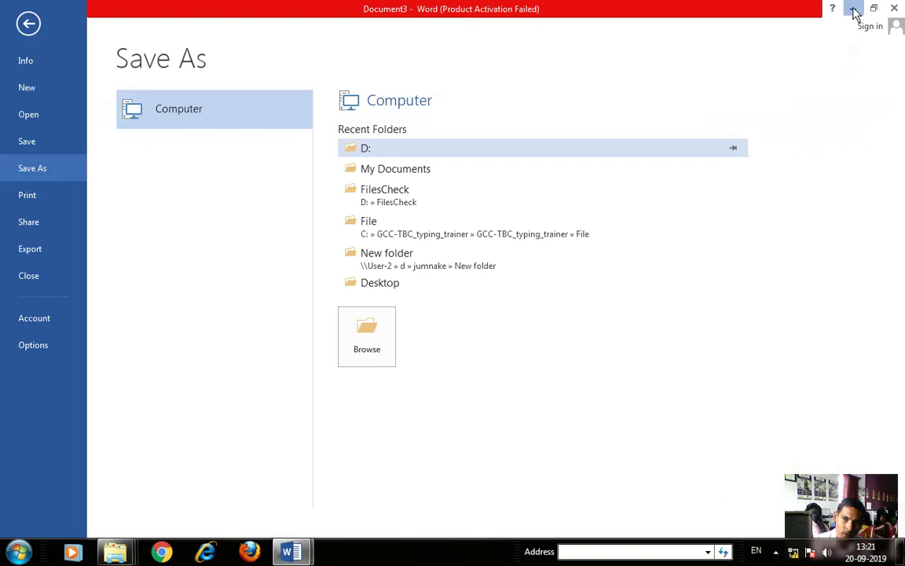
Step: Start saving the "Hello word" document on drive D: under the existing file name "Daffodils English Schoo1"
click(894, 7)
click(289, 551)
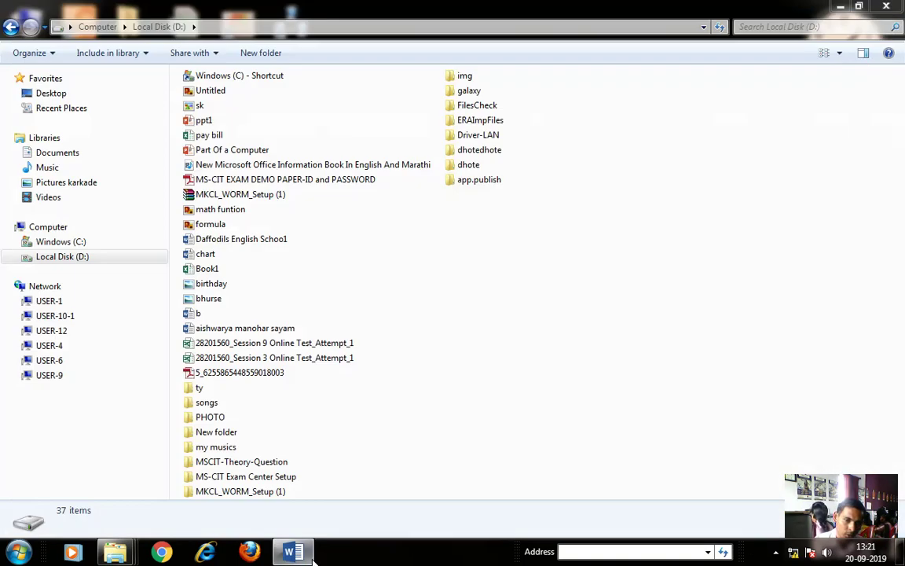
click(290, 551)
click(376, 150)
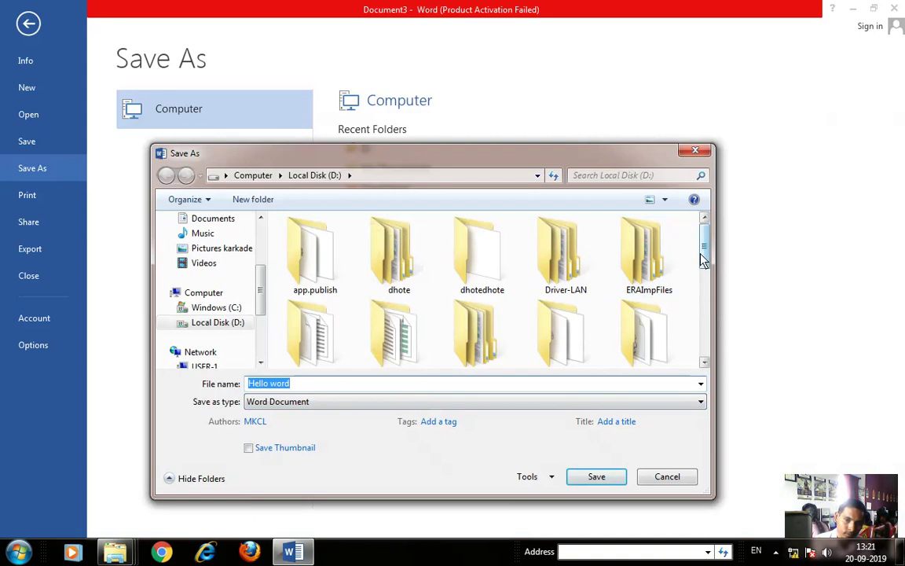
drag(705, 250, 714, 363)
click(649, 235)
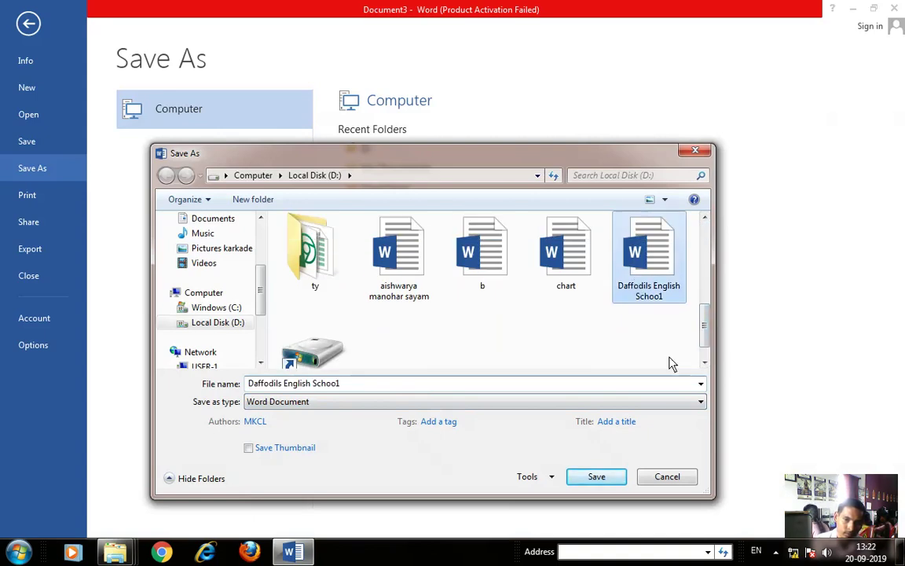
click(596, 478)
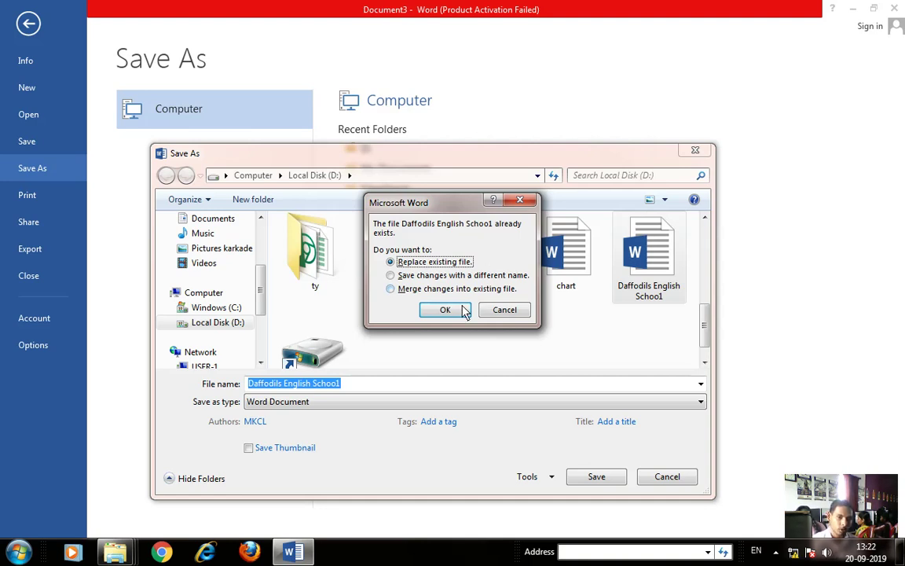
Step: Try the merge and replace options for the existing file, and choose to save changes with a different name
click(401, 292)
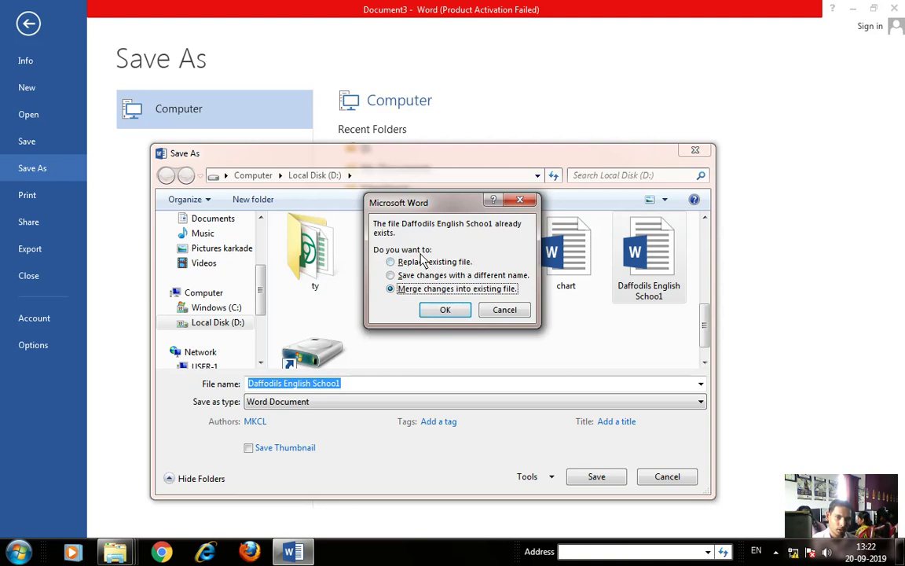
key(Up)
click(412, 291)
click(399, 266)
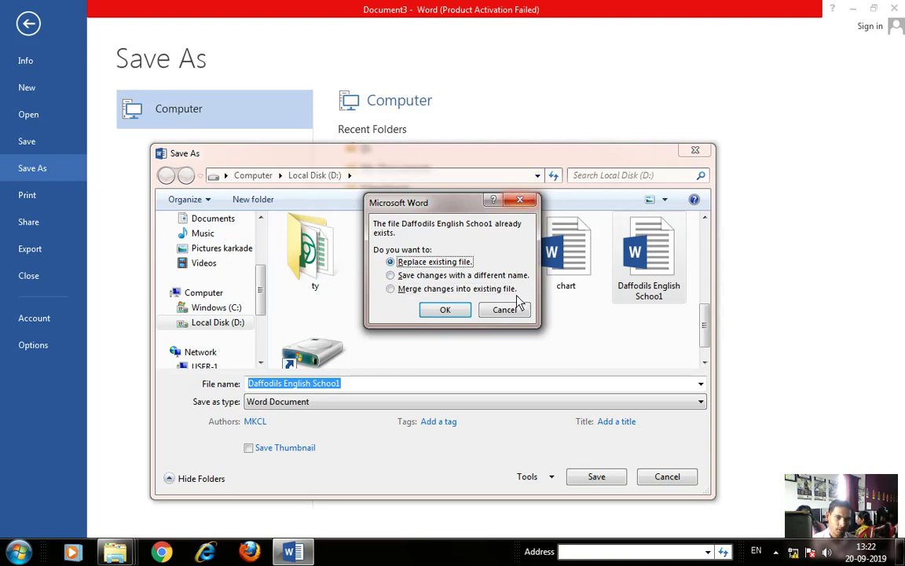
click(450, 277)
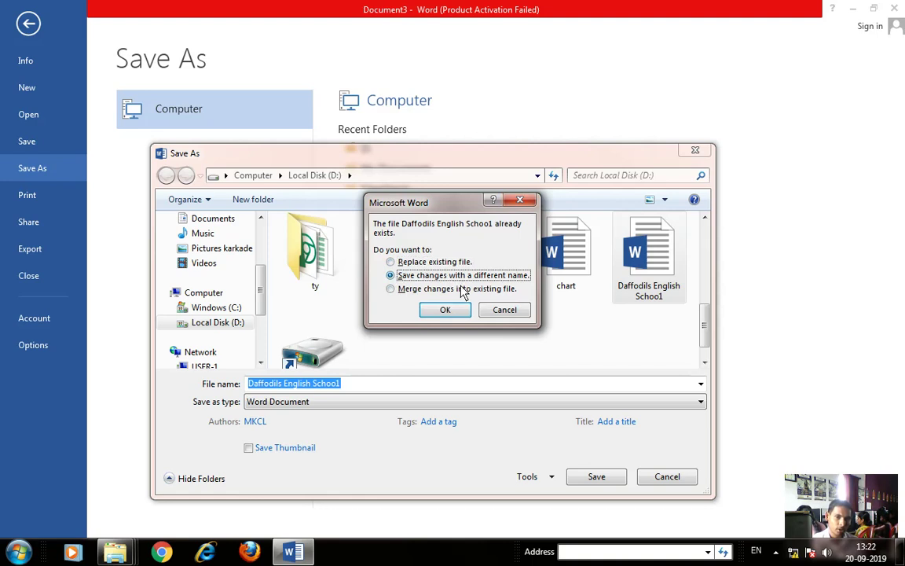
click(445, 310)
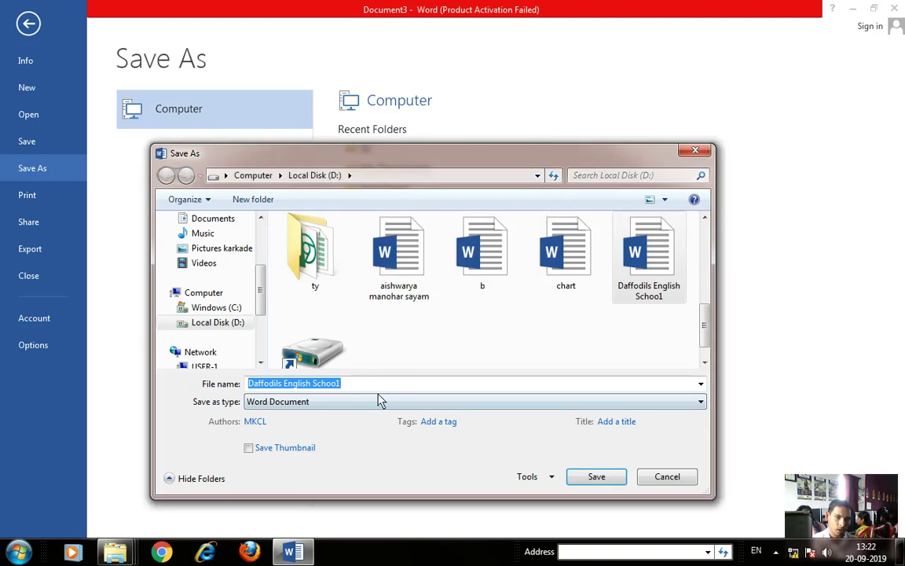
Step: Change the file name to "Daffodils English School 1" and save the Word document on drive D:
click(346, 387)
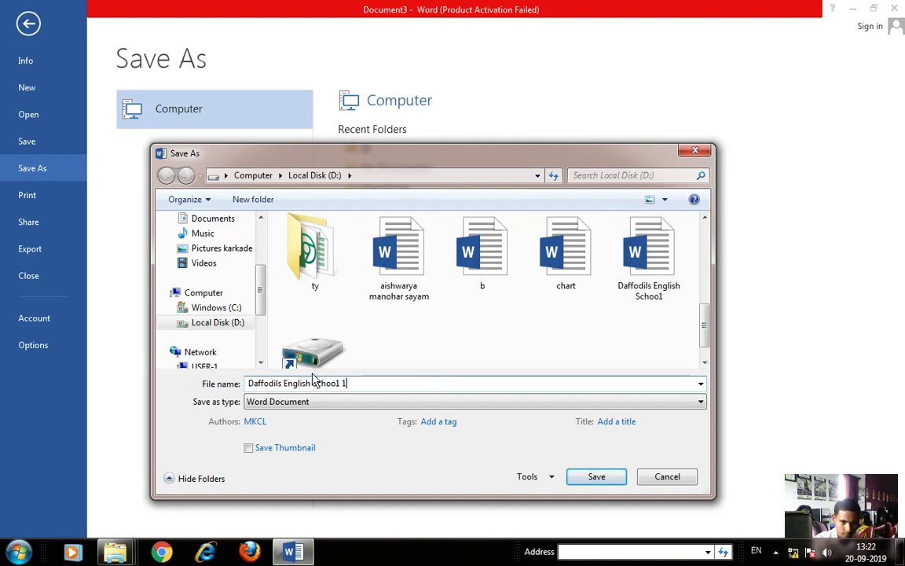
click(342, 383)
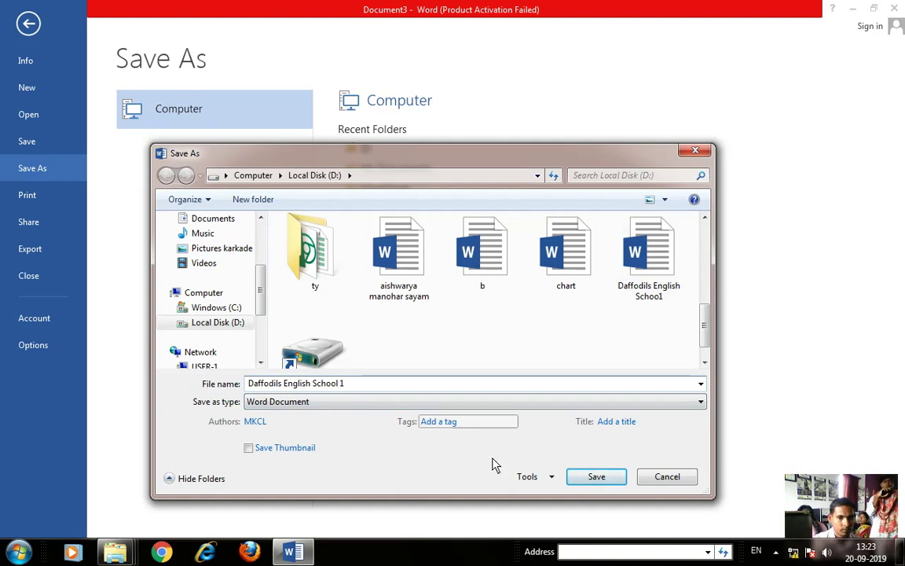
click(594, 477)
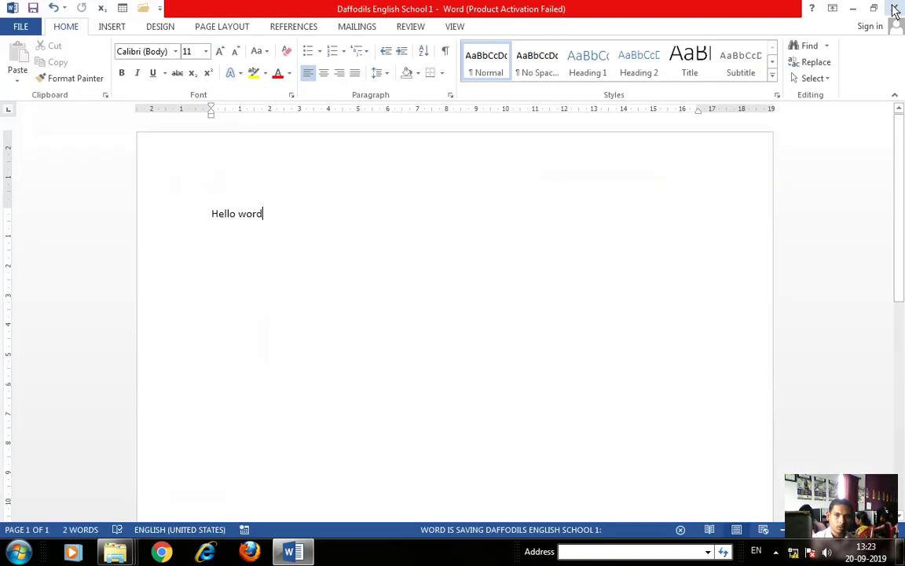
Step: Switch to Explorer and compare the "Daffodils English School 1" and "Daffodils English Schoo1" documents on drive D:
click(852, 9)
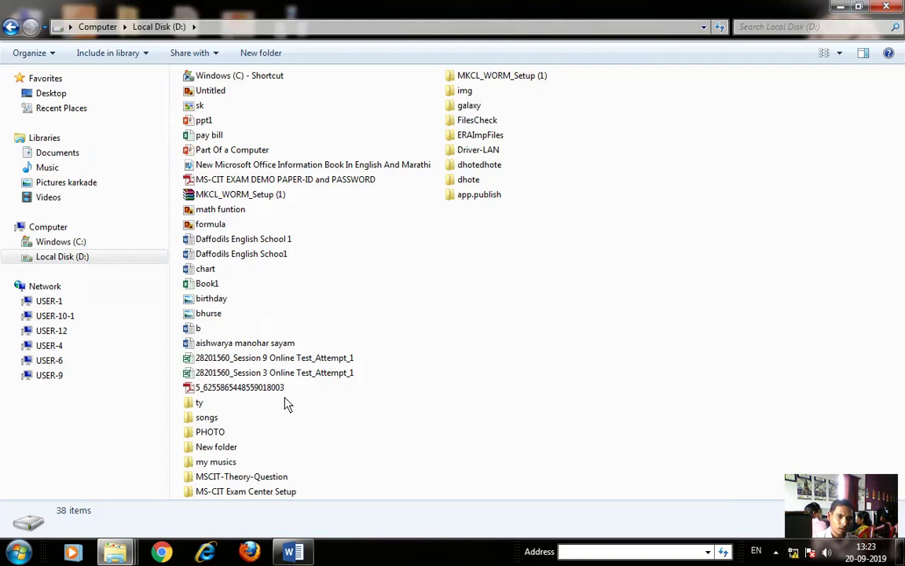
click(244, 243)
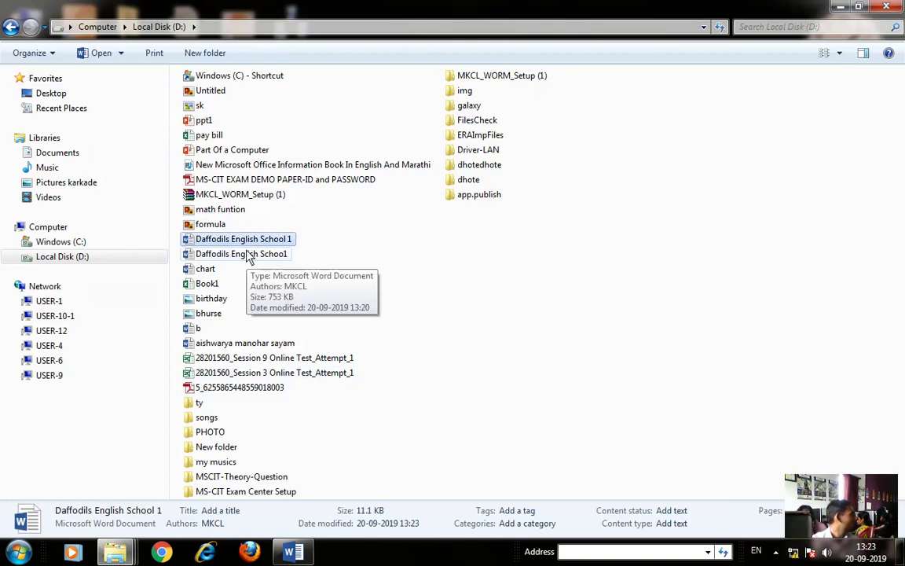
click(249, 255)
click(246, 240)
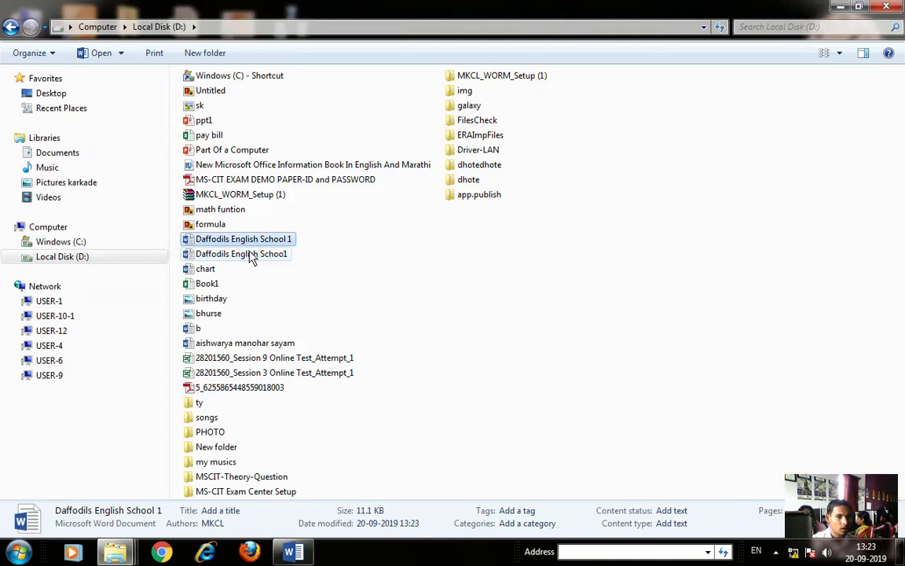
click(250, 256)
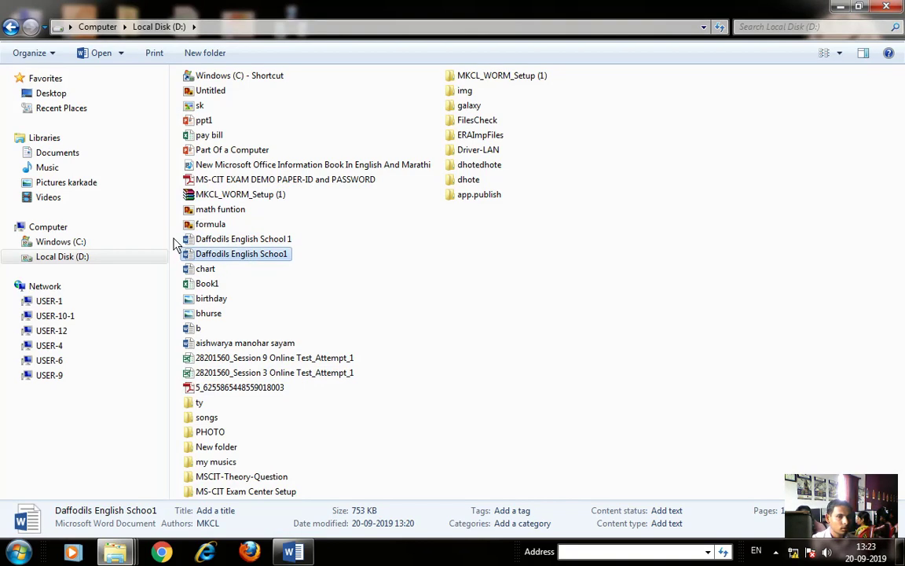
mouse_move(174, 232)
mouse_down()
mouse_move(194, 264)
mouse_move(252, 264)
mouse_up()
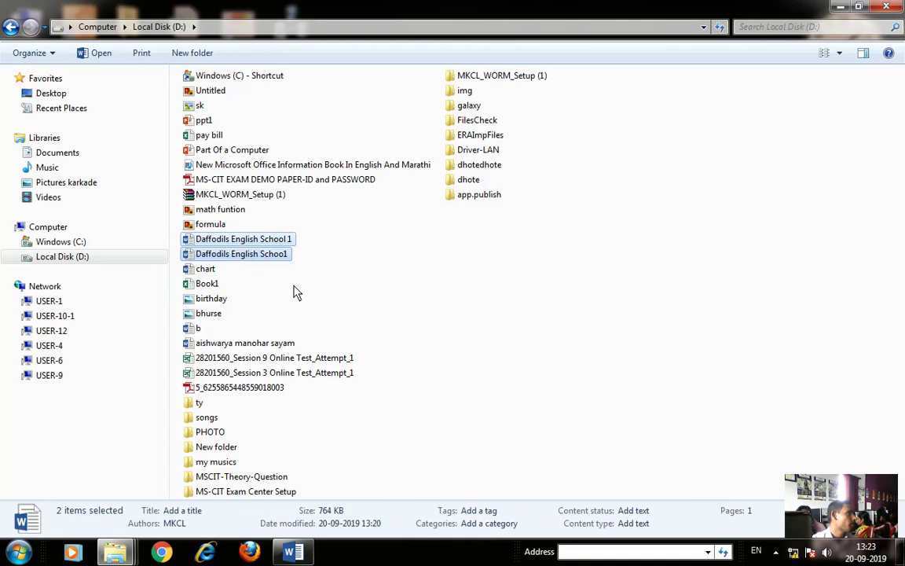
drag(311, 240, 182, 266)
drag(301, 234, 265, 265)
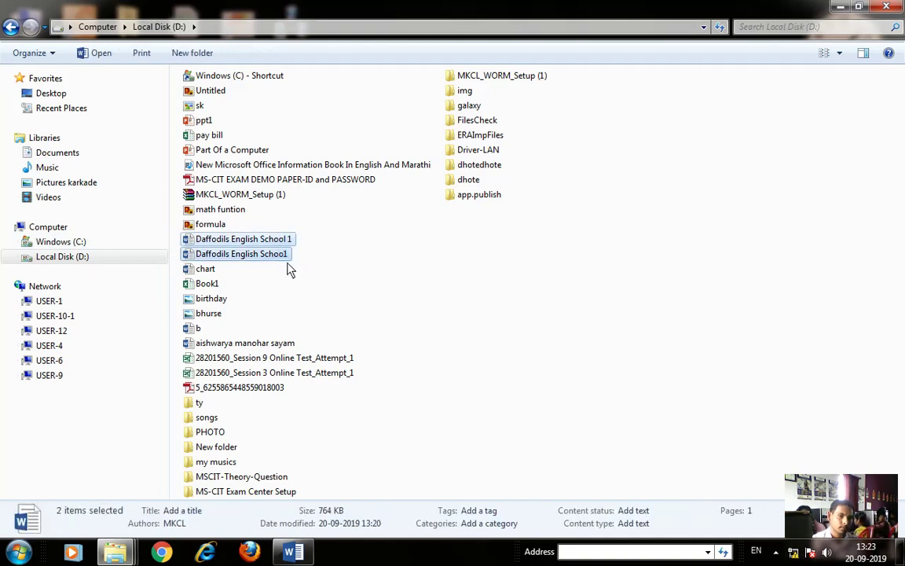
Step: Return to the "Daffodils English School 1" document in Word and view its print settings and preview
click(881, 8)
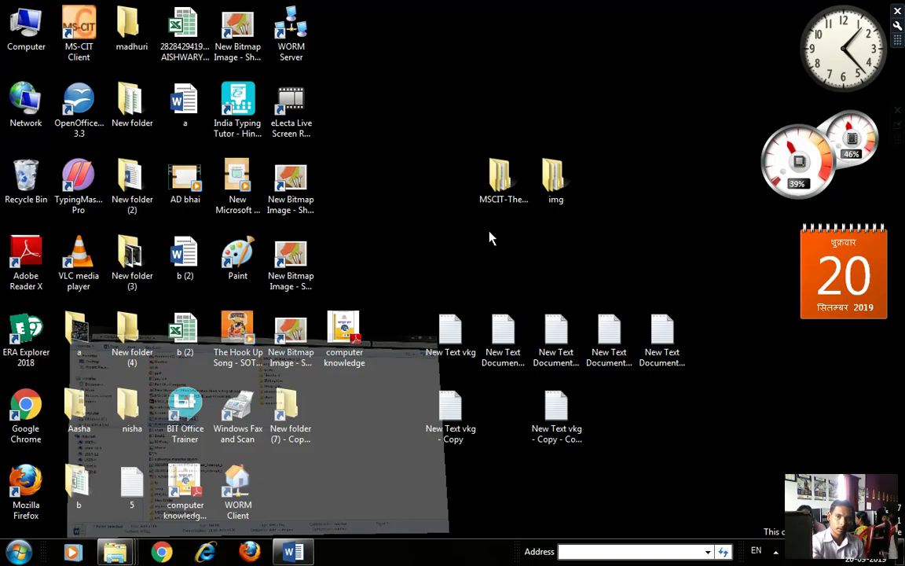
right_click(453, 58)
click(507, 97)
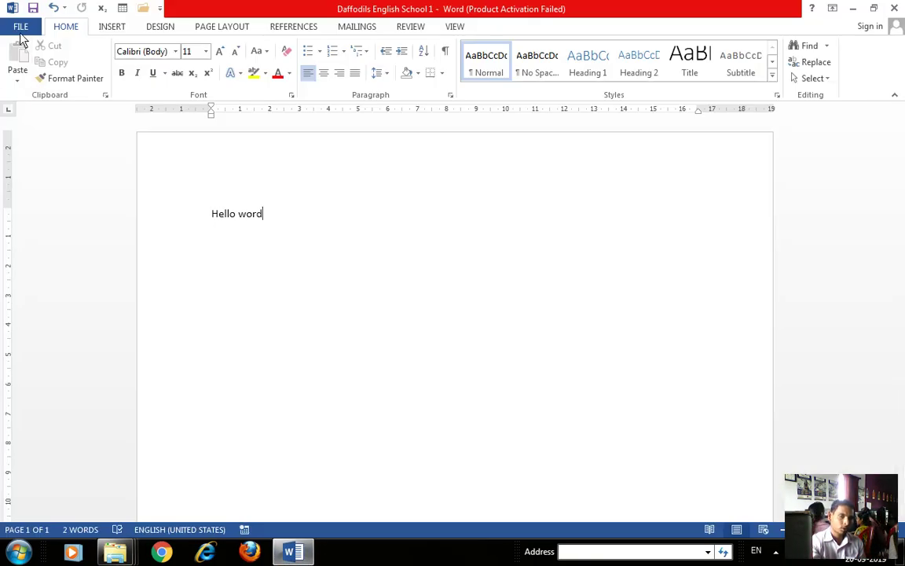
click(19, 29)
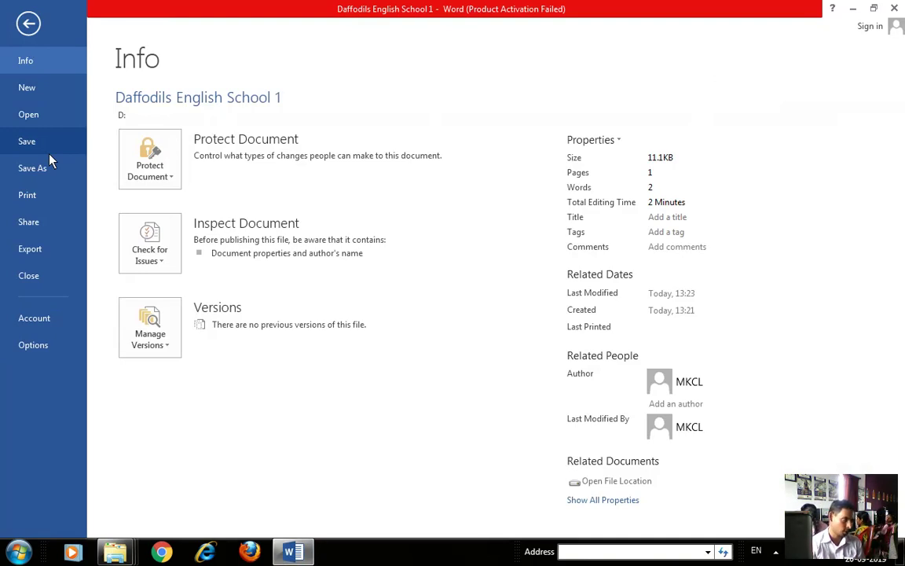
click(37, 203)
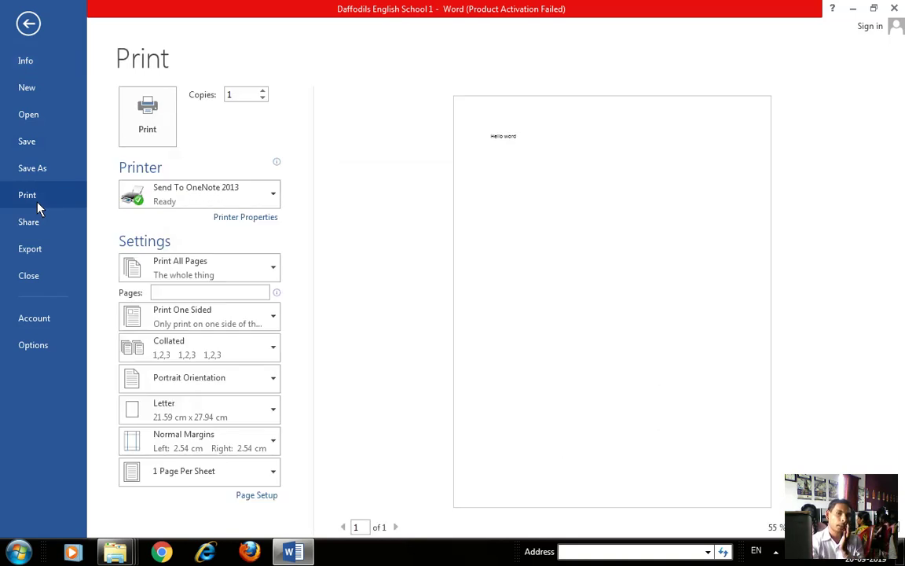
Step: Close Word, reopen the recent document "Daffodils English School 1" from Windows, and dismiss the activation wizard
click(29, 24)
key(alt+F4)
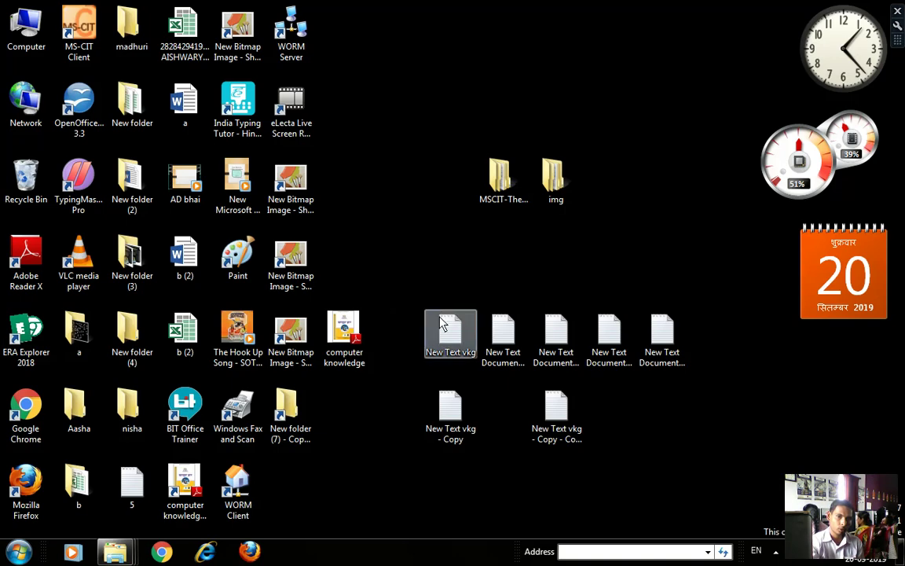
click(17, 552)
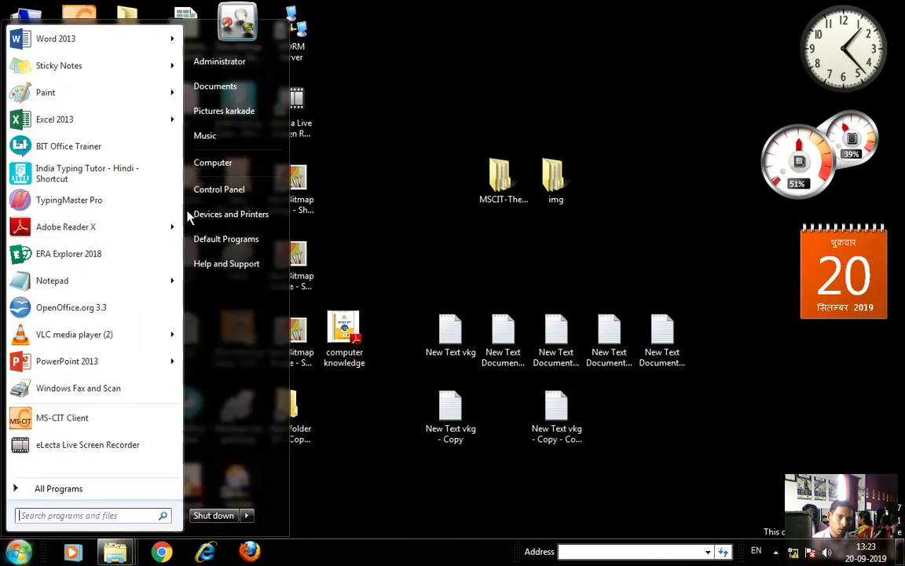
mouse_move(43, 41)
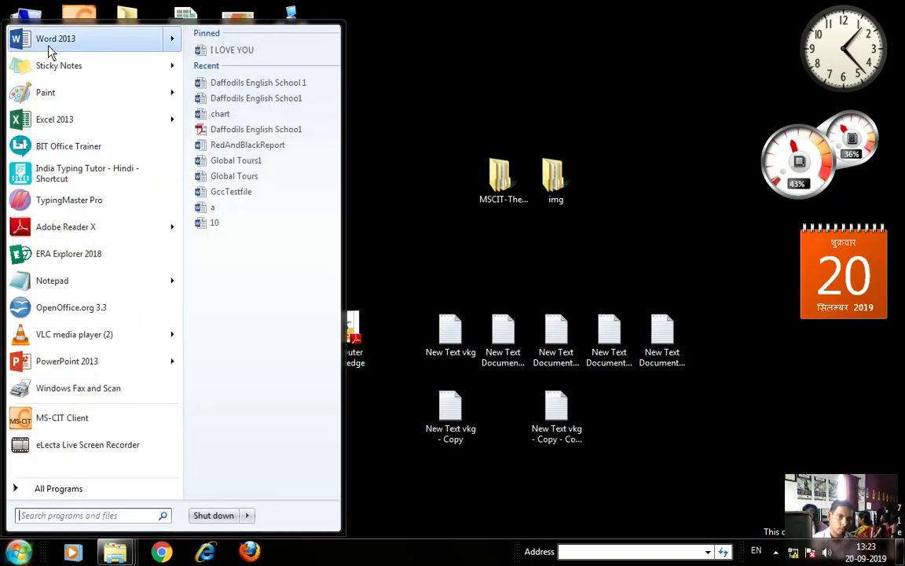
click(260, 98)
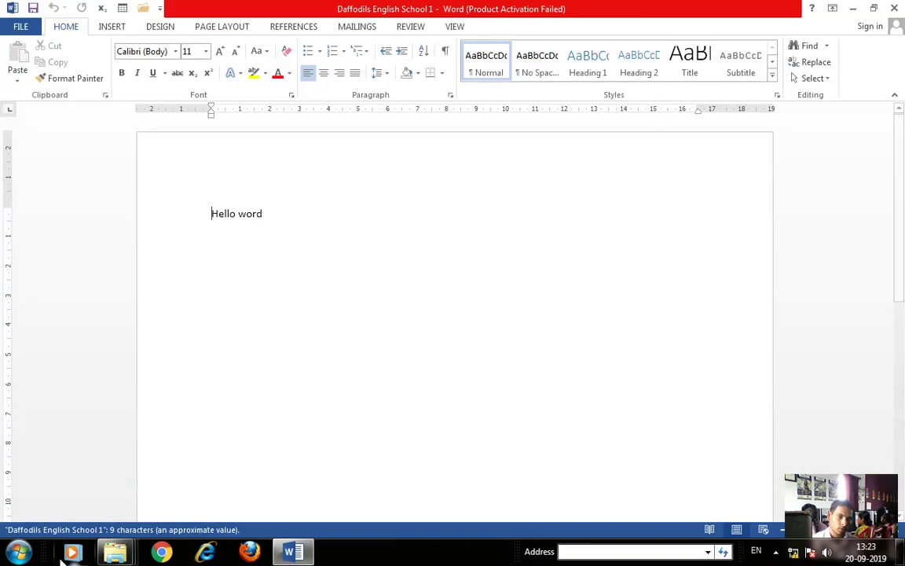
click(592, 115)
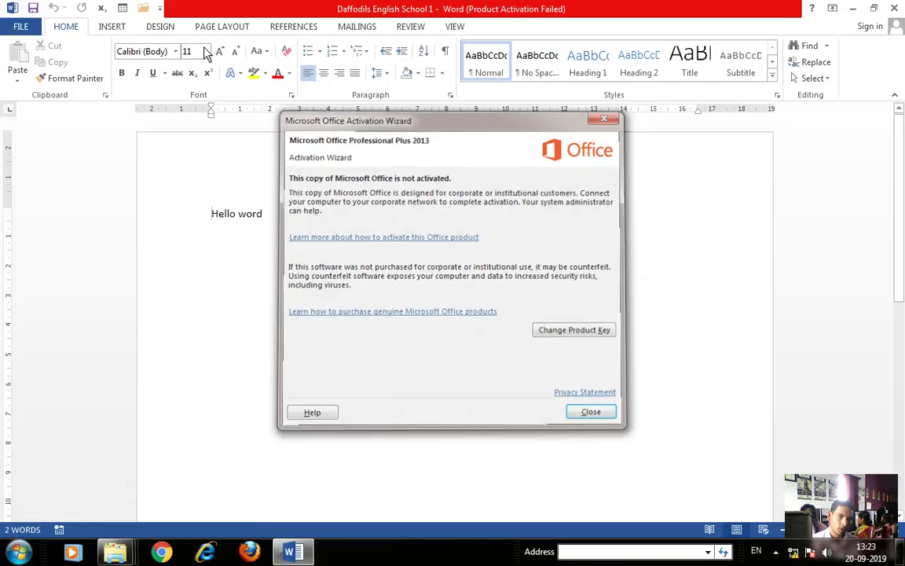
Step: Open the recent document "Daffodils English Schoo1" from drive D: and view the letter from its beginning
click(24, 29)
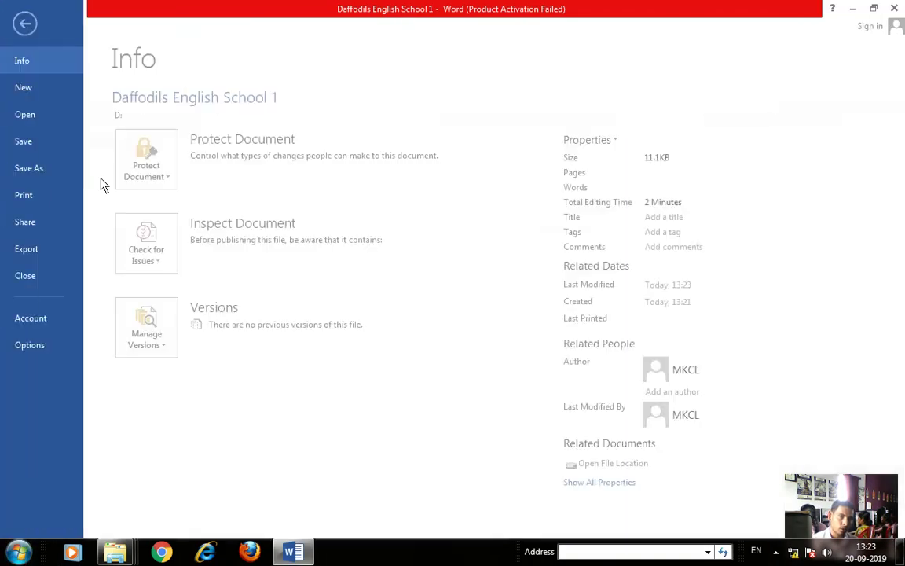
click(32, 124)
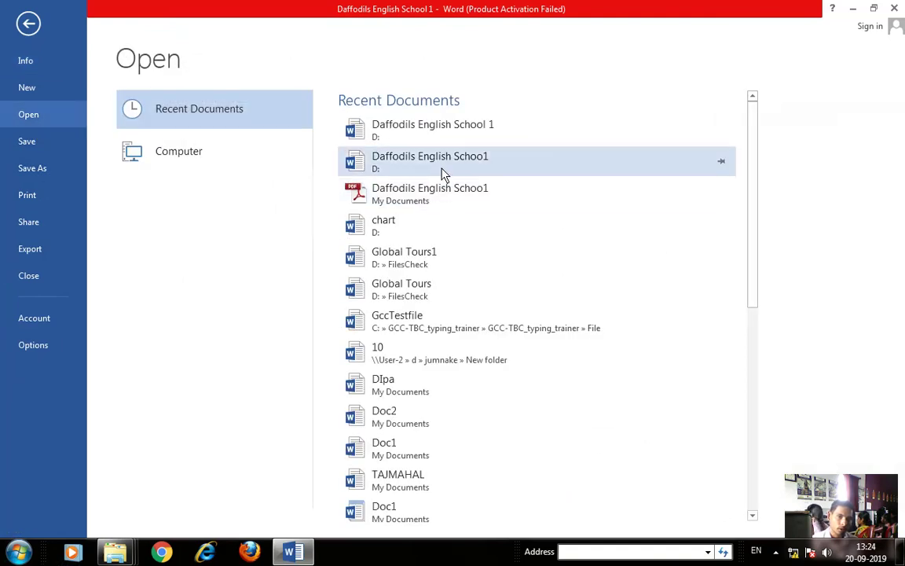
click(469, 166)
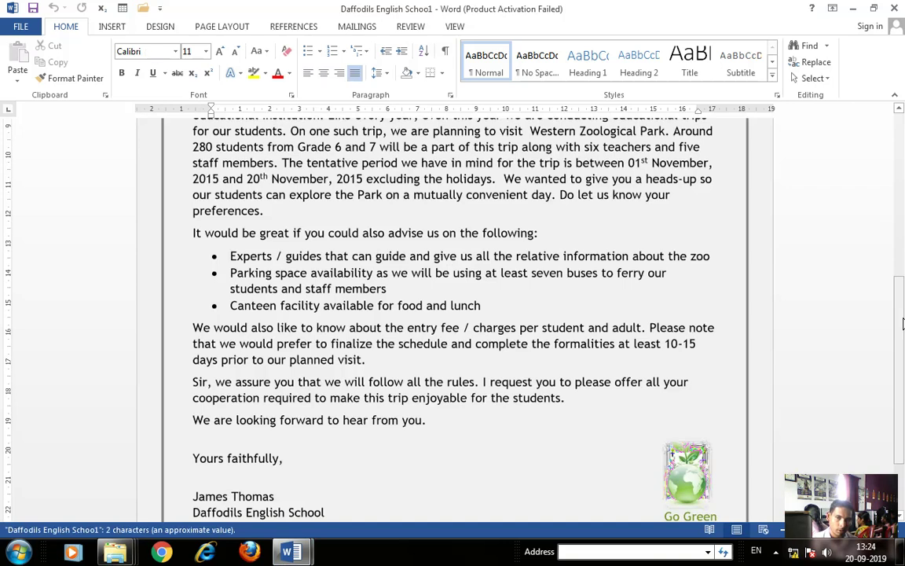
drag(900, 315, 901, 169)
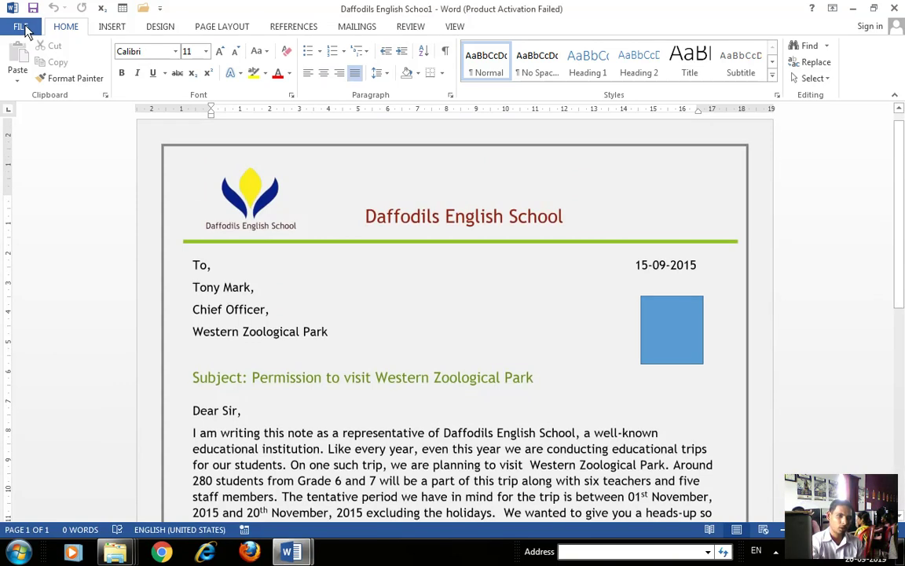
Step: View the print settings for the letter, try 5 as the custom page to print, and clear that entry
click(22, 29)
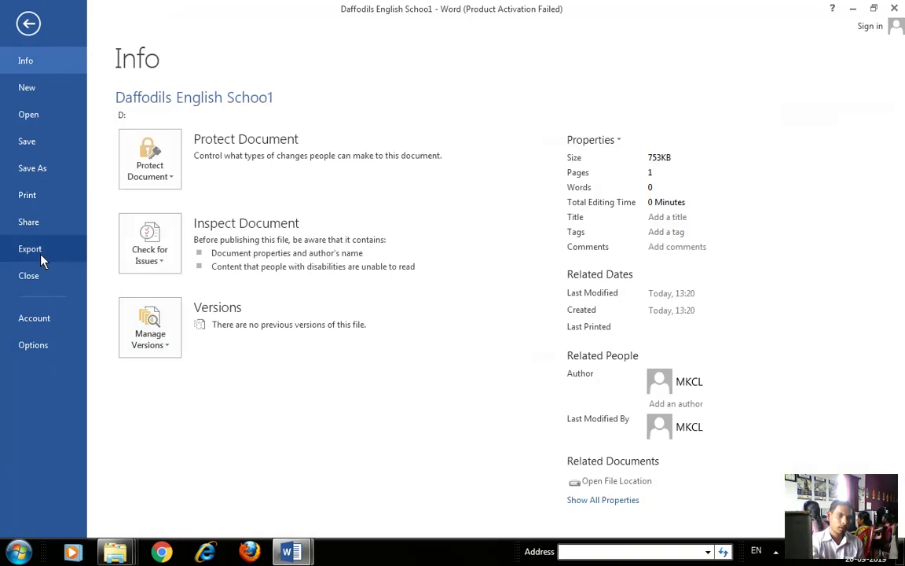
click(33, 200)
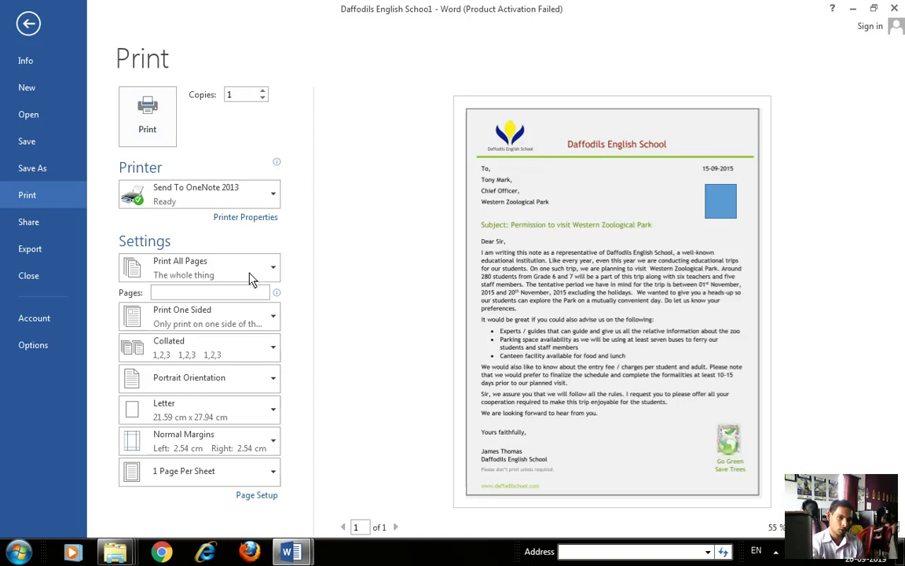
click(224, 293)
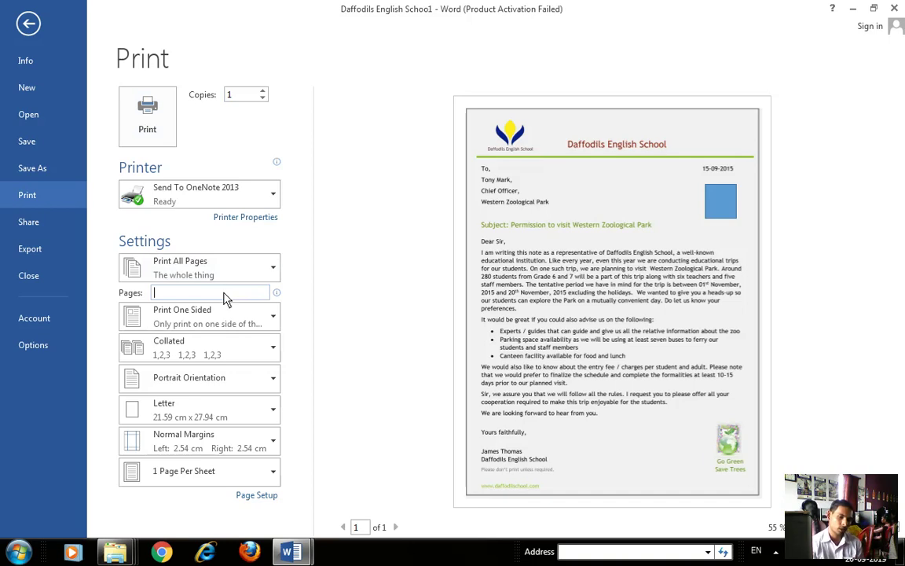
text(5)
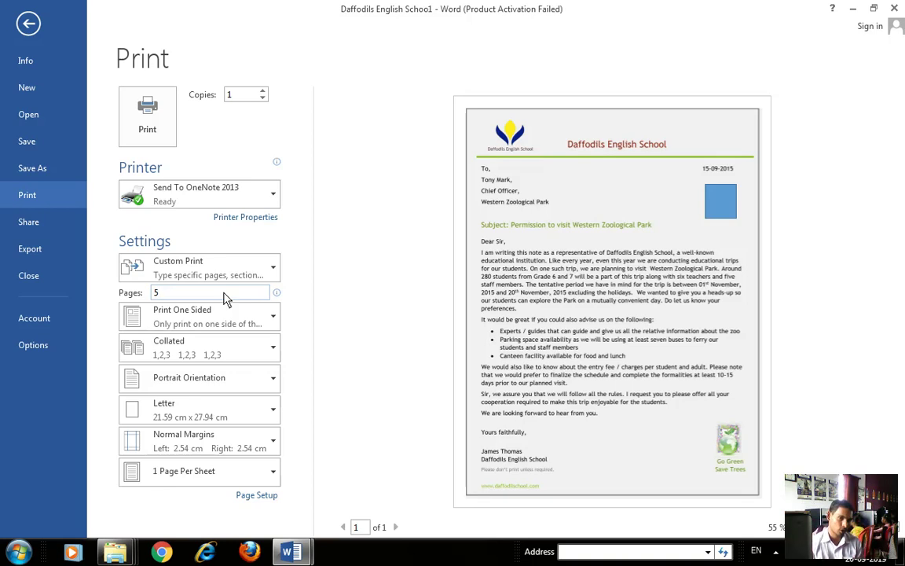
key(BackSpace)
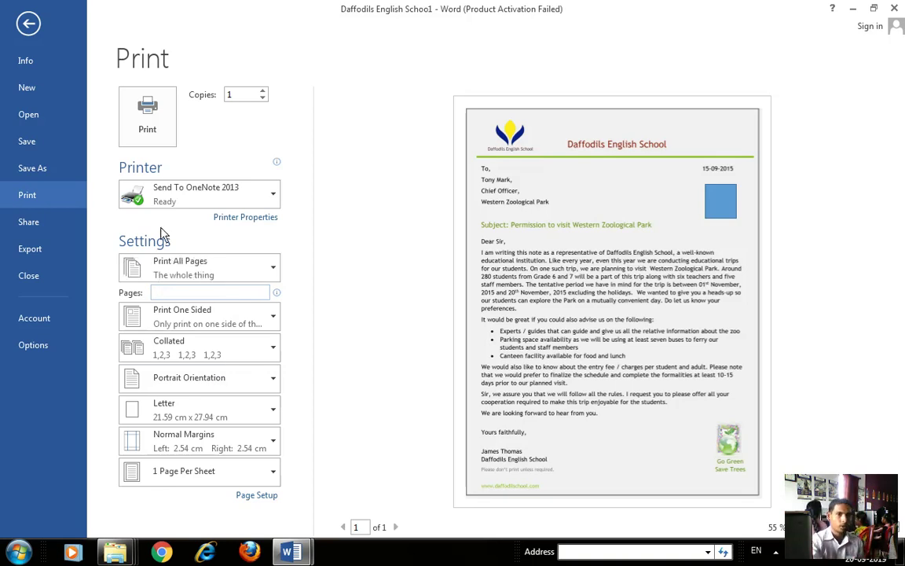
Step: Examine the printers available for the letter and choose Send To OneNote 2013
click(217, 202)
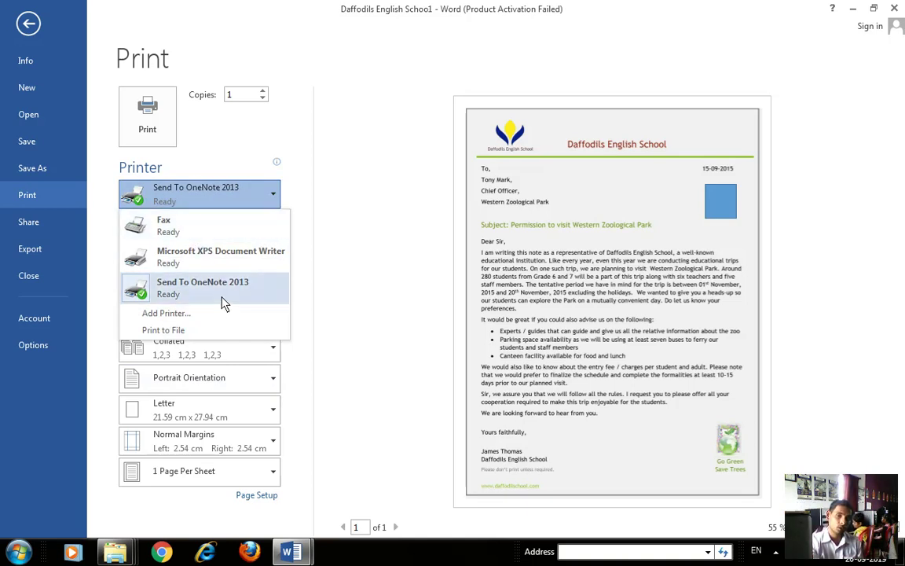
click(222, 157)
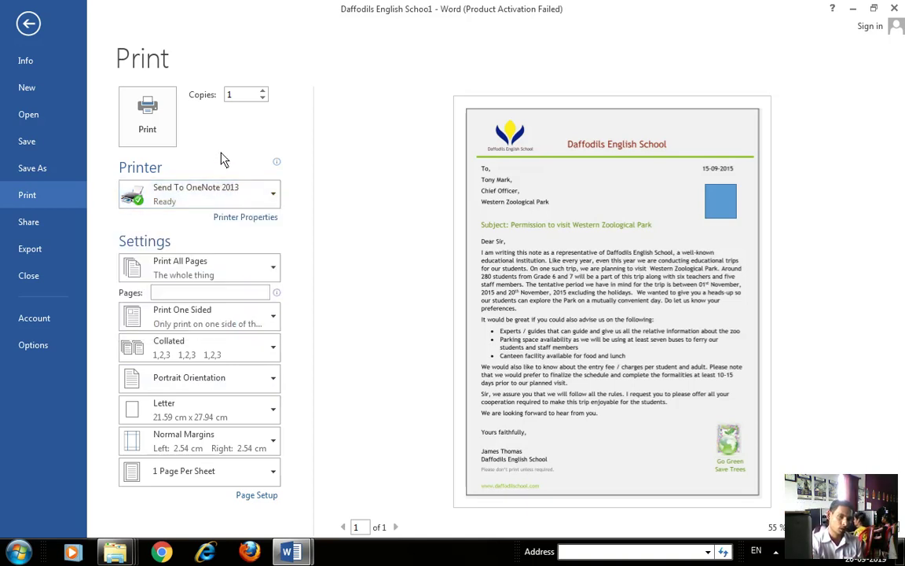
click(200, 206)
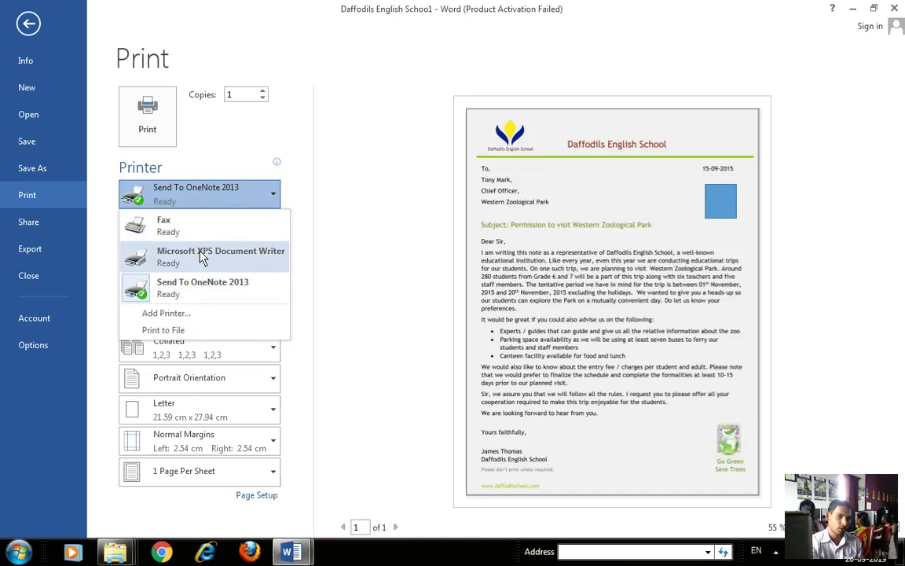
click(201, 158)
click(197, 196)
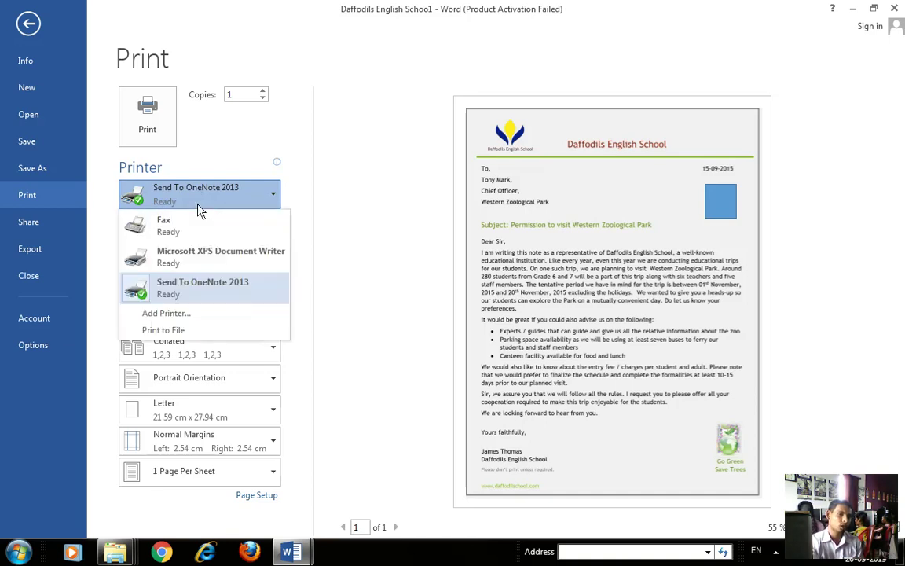
click(202, 188)
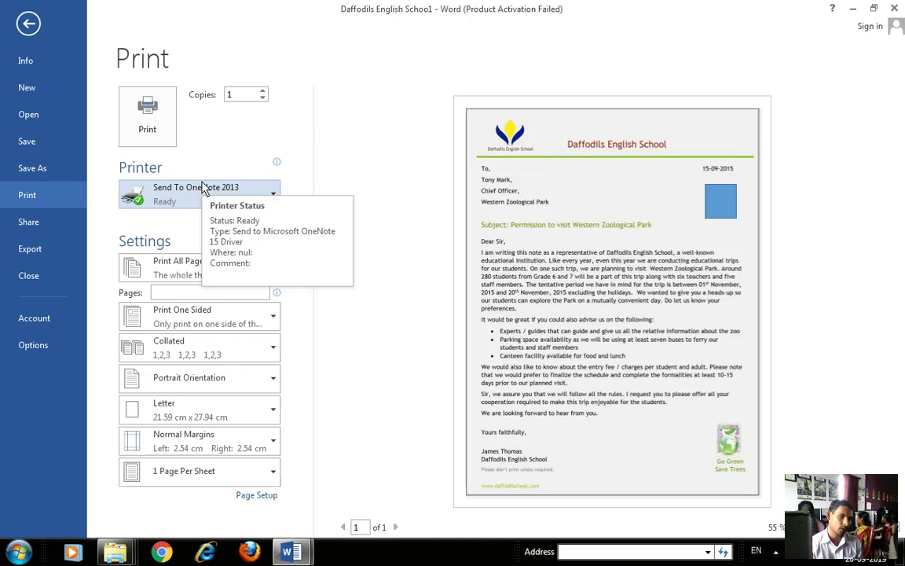
click(158, 187)
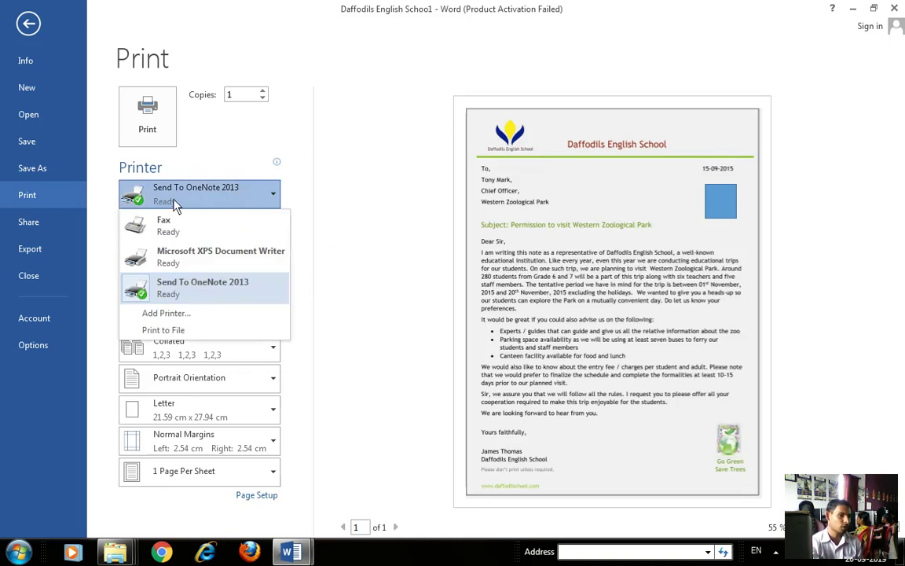
click(199, 281)
Step: Try 5-10 as the custom page range to print, and clear that entry
click(157, 292)
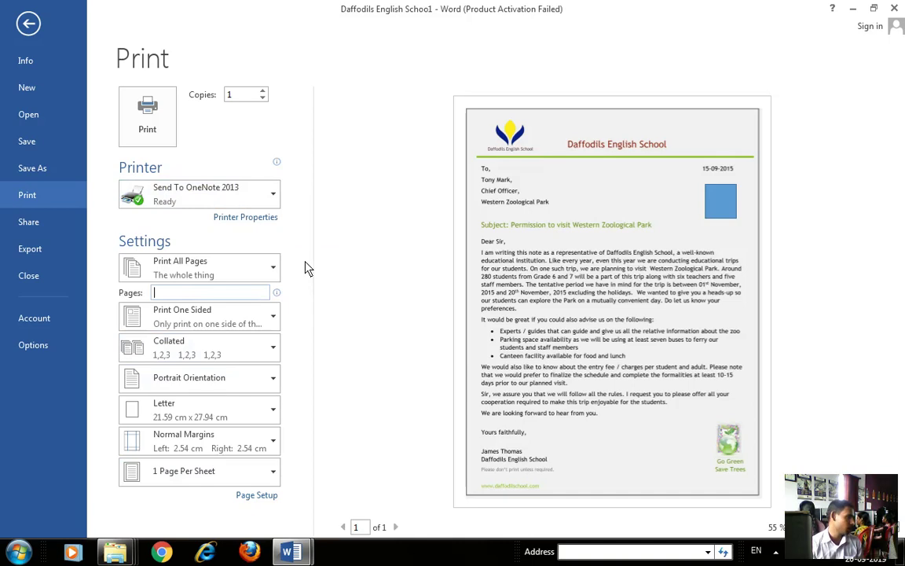
text(5)
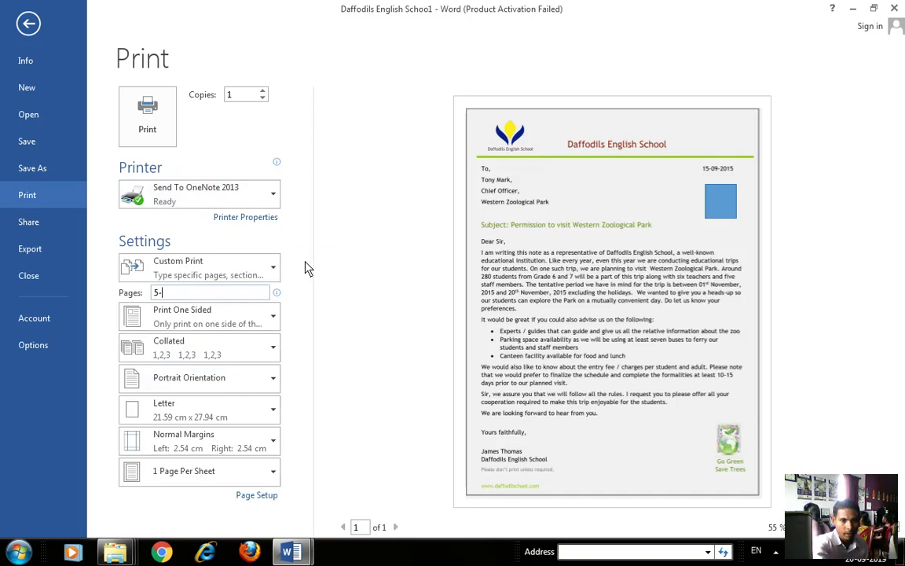
text(-10)
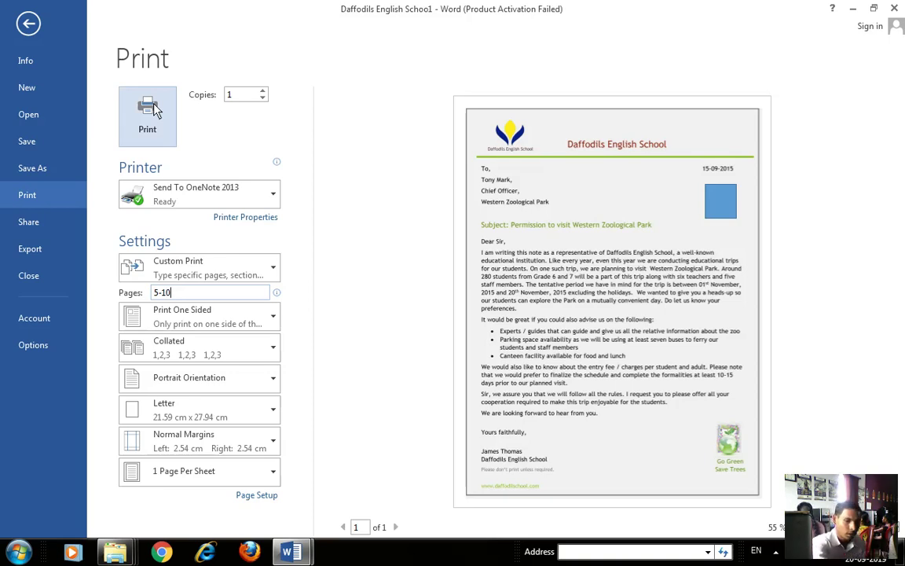
key(BackSpace)
key(BackSpace)
key(BackSpace)
key(BackSpace)
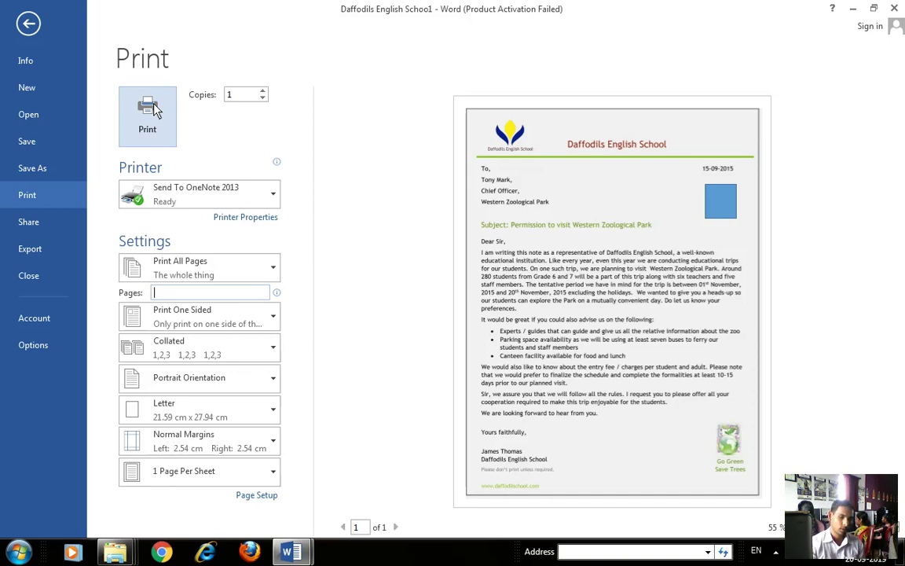
Step: Enter the individual pages 1,3 as the custom pages to print
text(1,3,)
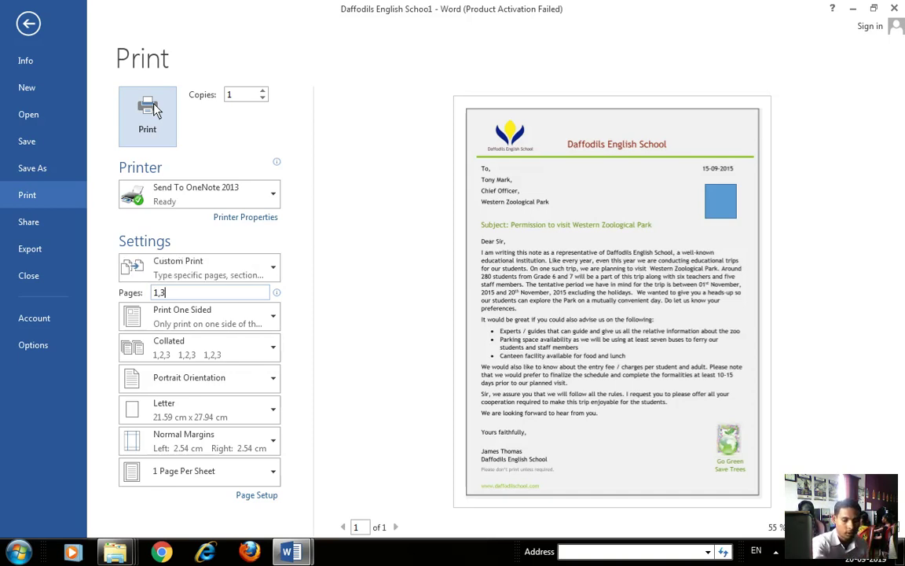